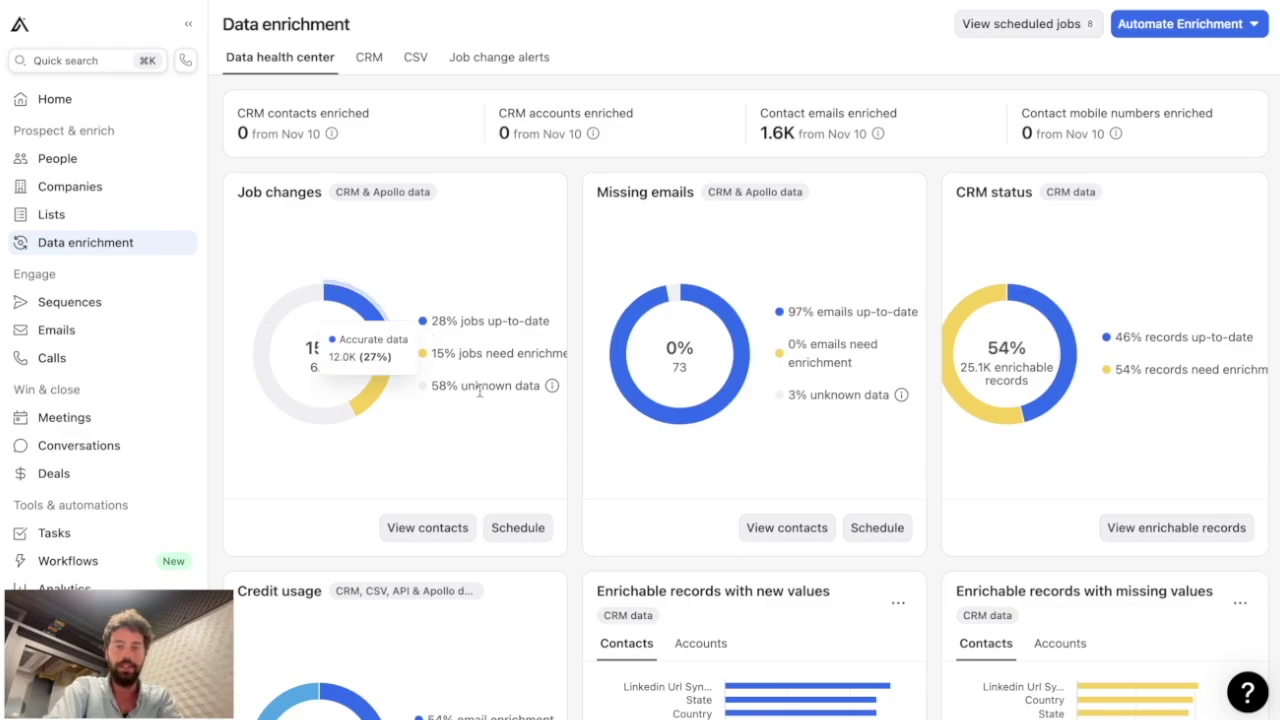
Review the Job changes card in the data health center and look through the full list of job change alerts
{"action": "left_click_drag", "start_coordinate": [433, 353], "coordinate": [531, 360]}
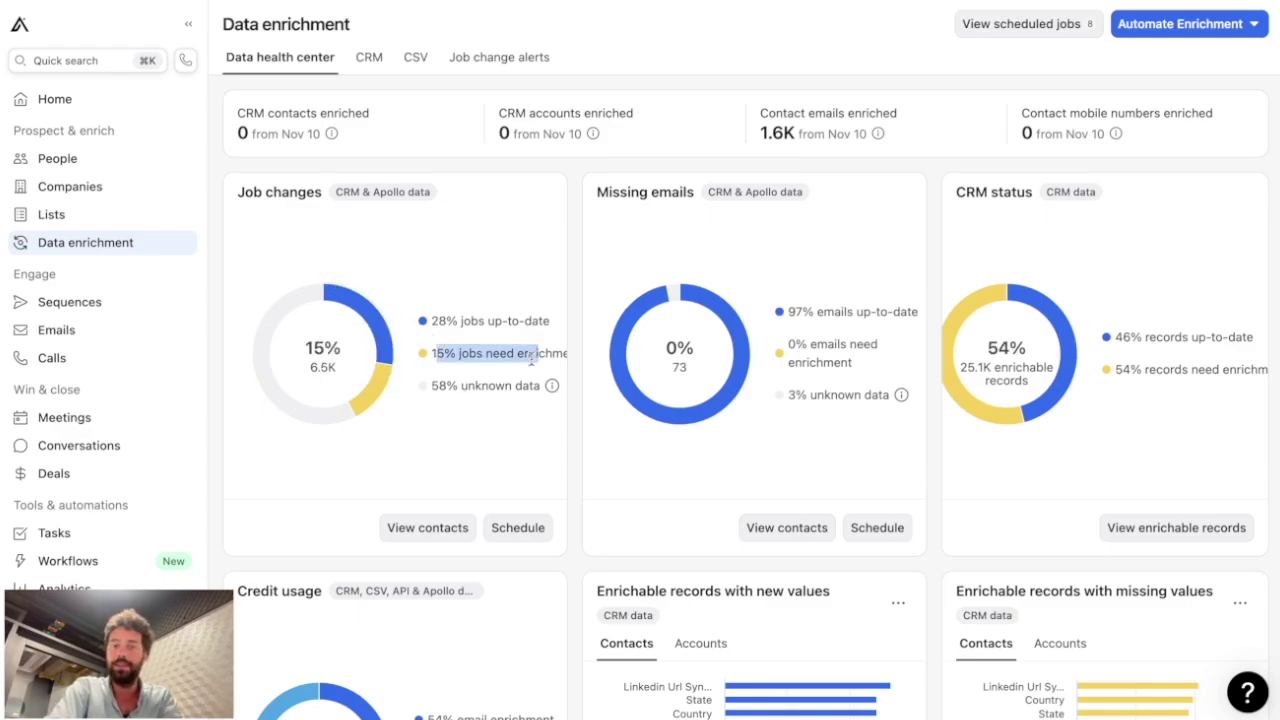
{"action": "left_click", "coordinate": [482, 352]}
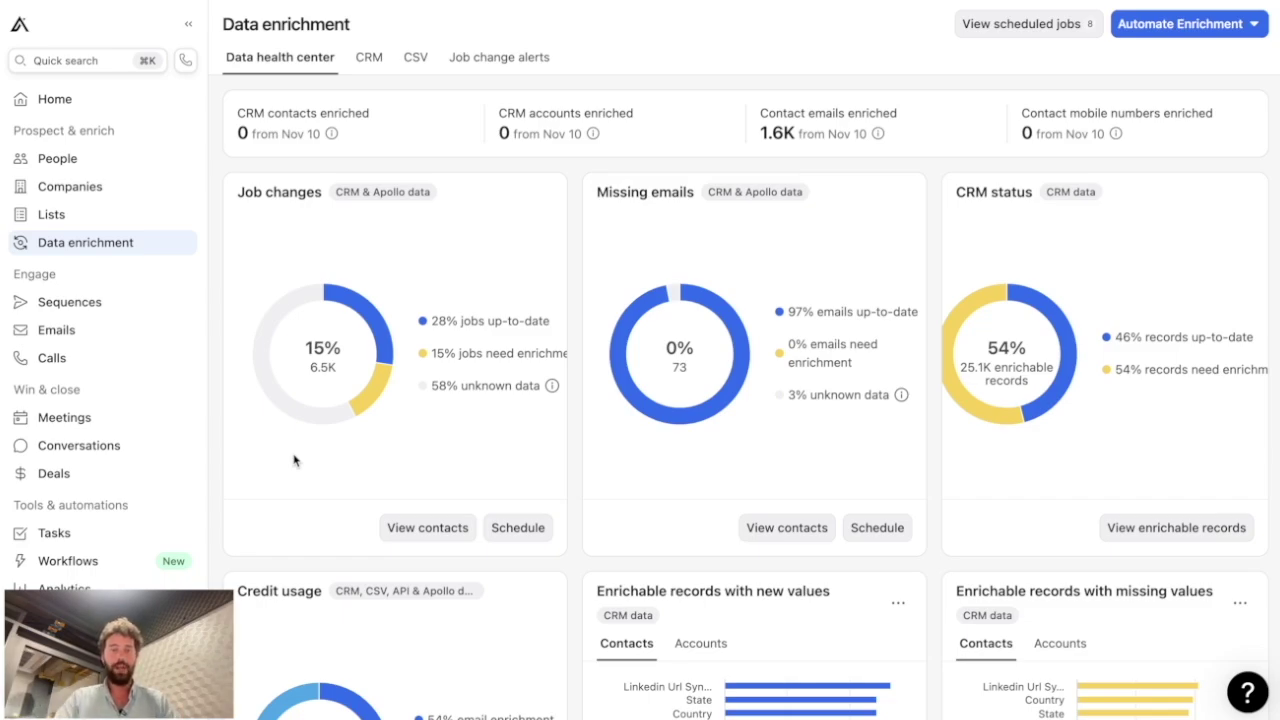
{"action": "left_click", "coordinate": [484, 66]}
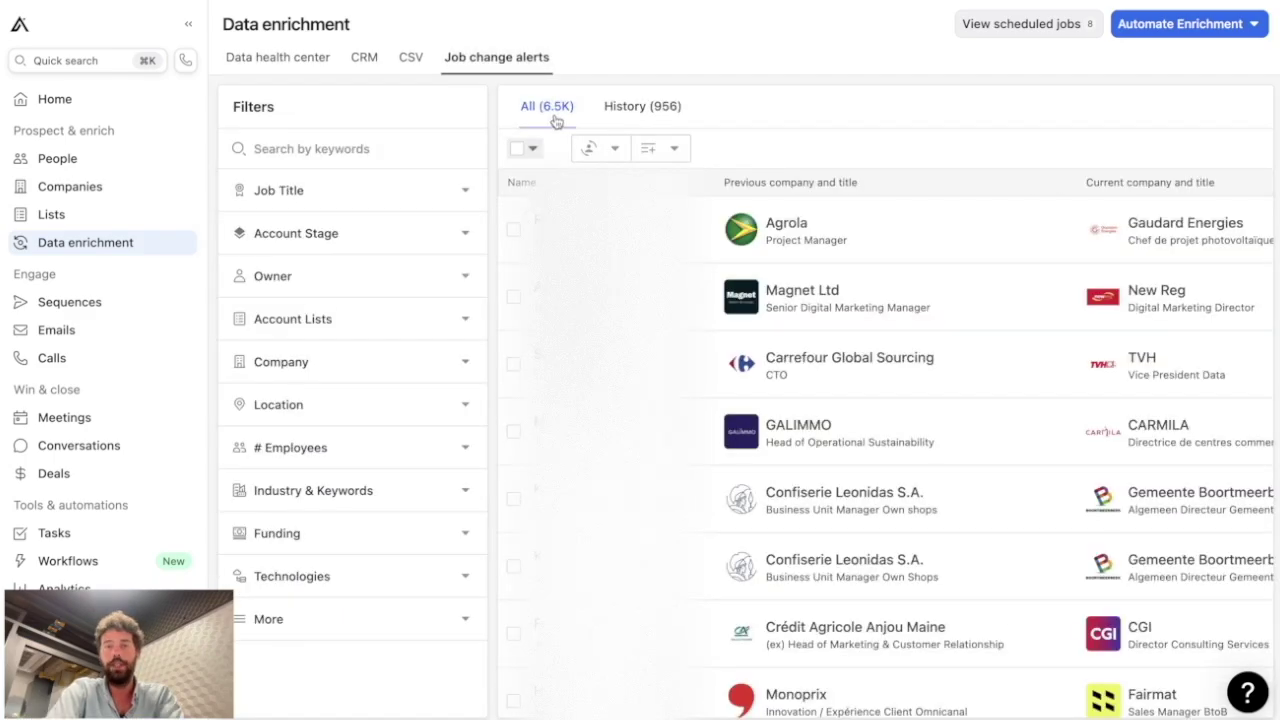
{"action": "scroll", "coordinate": [889, 391], "scroll_direction": "down", "scroll_amount": 8}
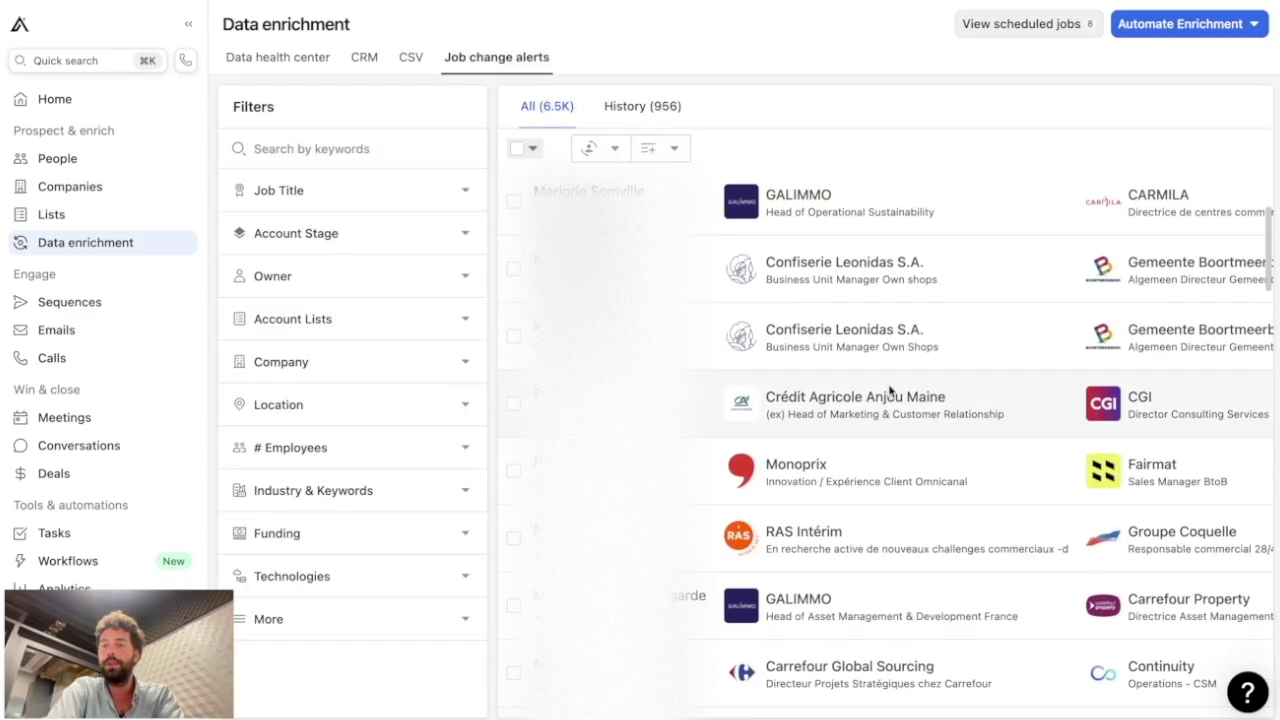
{"action": "scroll", "coordinate": [889, 391], "scroll_direction": "down", "scroll_amount": 10}
{"action": "scroll", "coordinate": [889, 391], "scroll_direction": "up", "scroll_amount": 18}
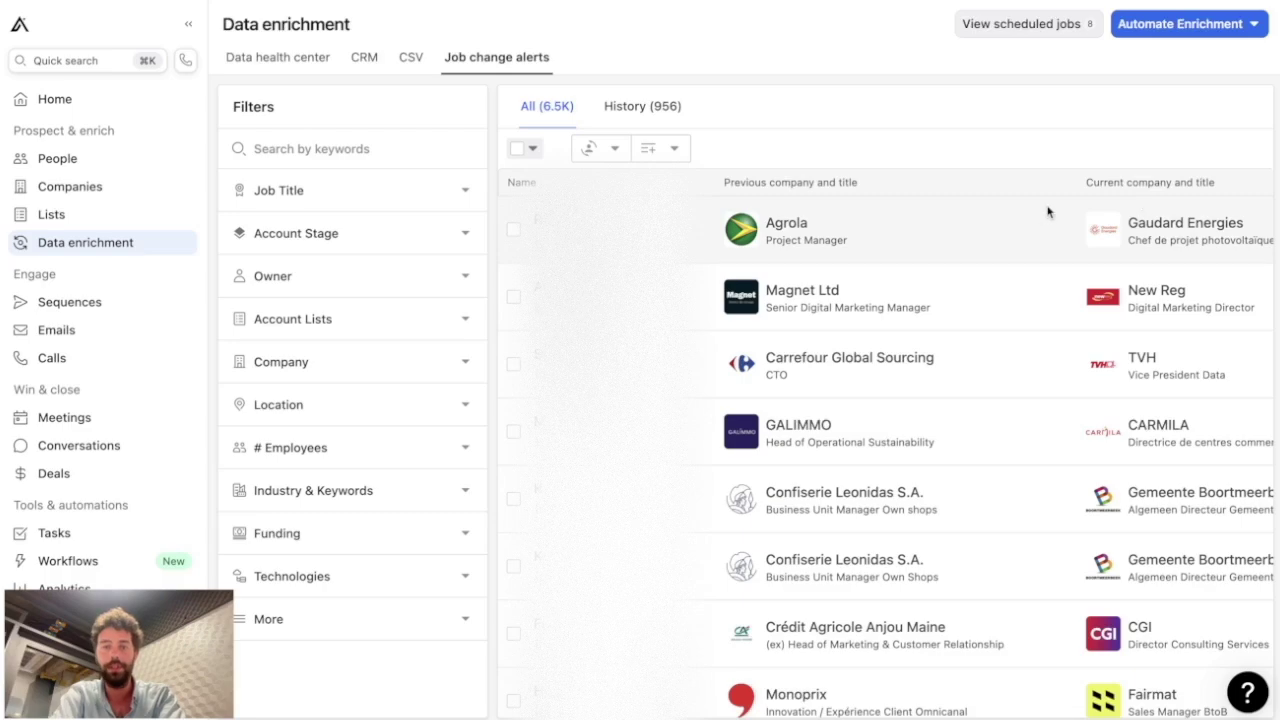
Check the history of job change alerts and return to the list of all alerts
{"action": "left_click", "coordinate": [663, 121]}
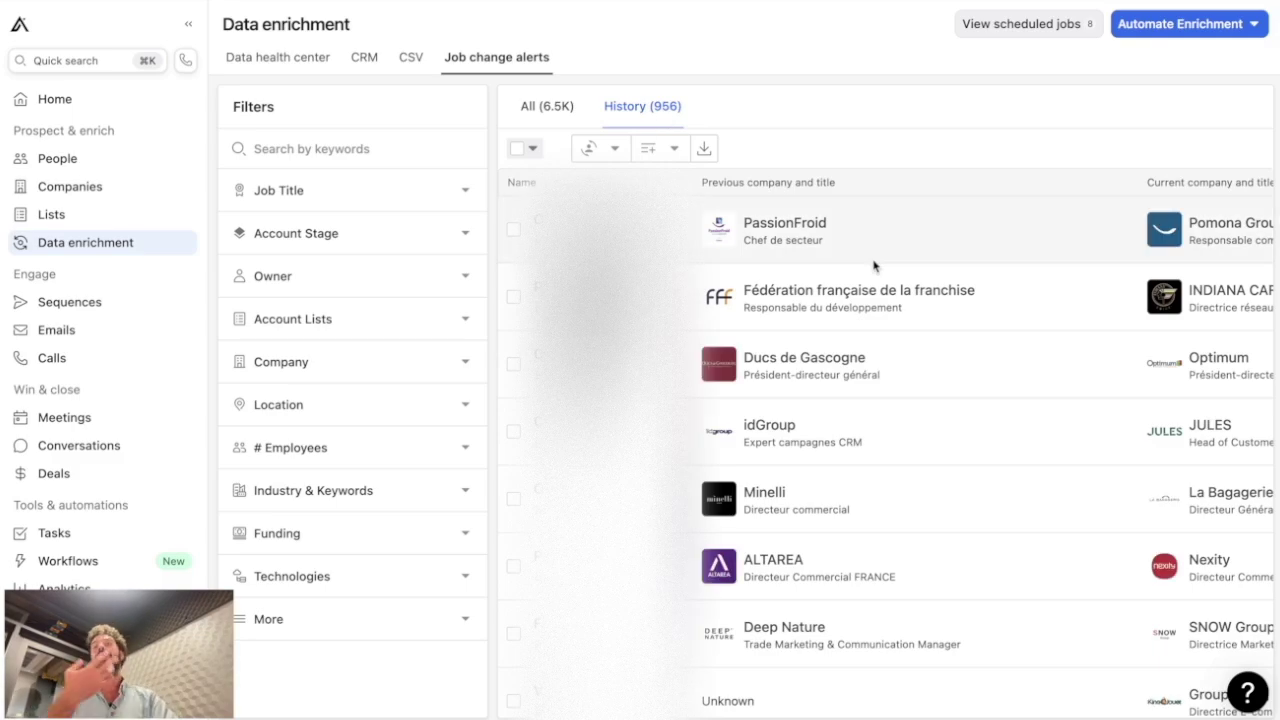
{"action": "scroll", "coordinate": [909, 231], "scroll_direction": "right", "scroll_amount": 1}
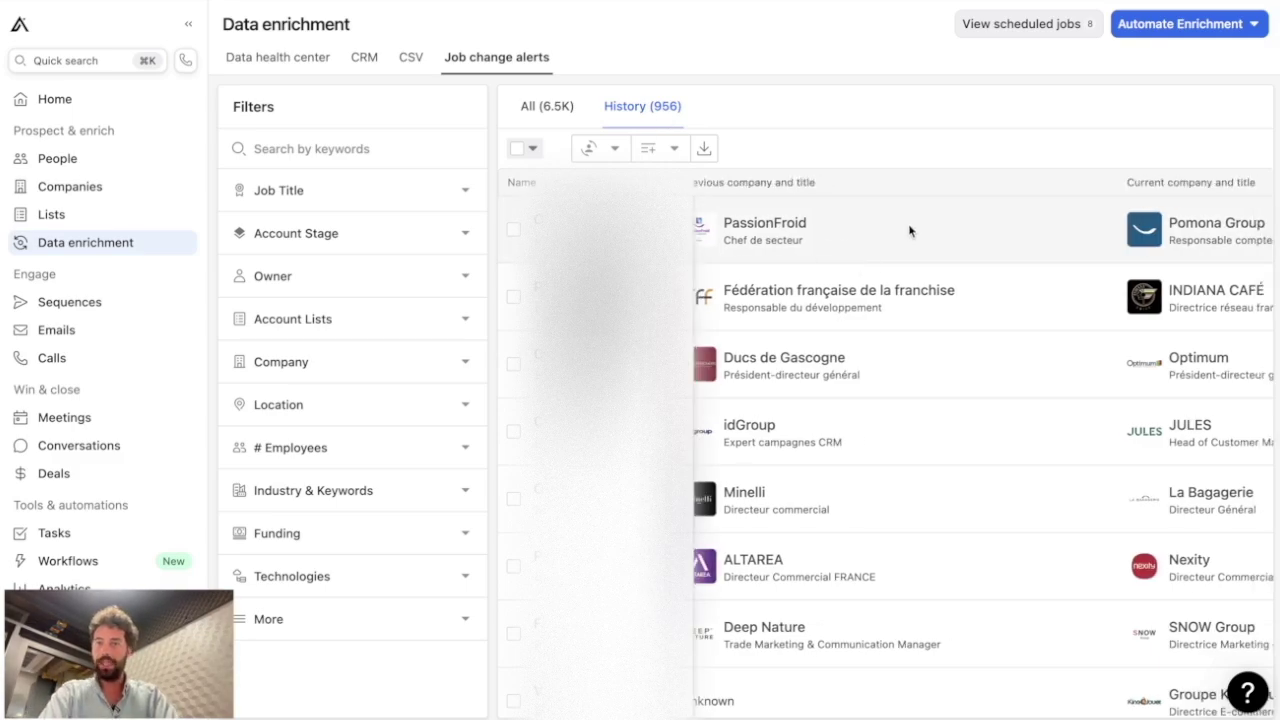
{"action": "scroll", "coordinate": [909, 231], "scroll_direction": "left", "scroll_amount": 1}
{"action": "key", "text": "alt+Left"}
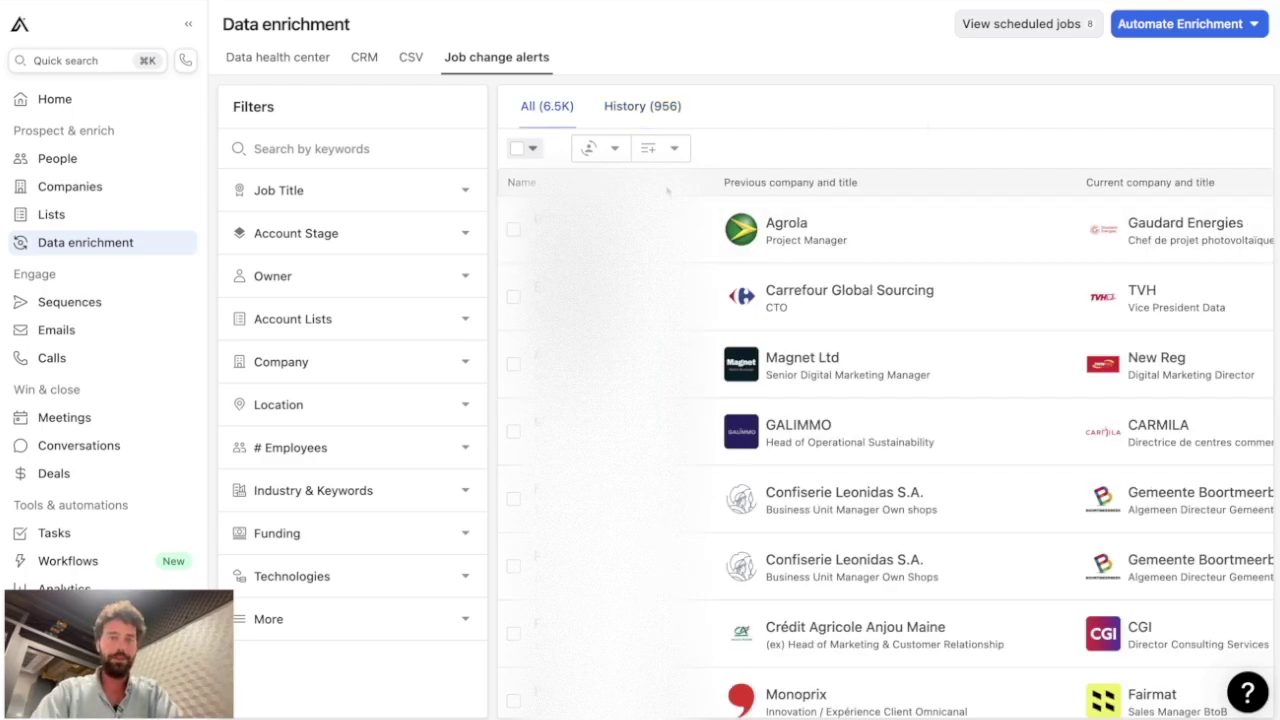
Look through the Job Title, Owner, Company and Location filter options for the job change alerts
{"action": "left_click", "coordinate": [458, 192]}
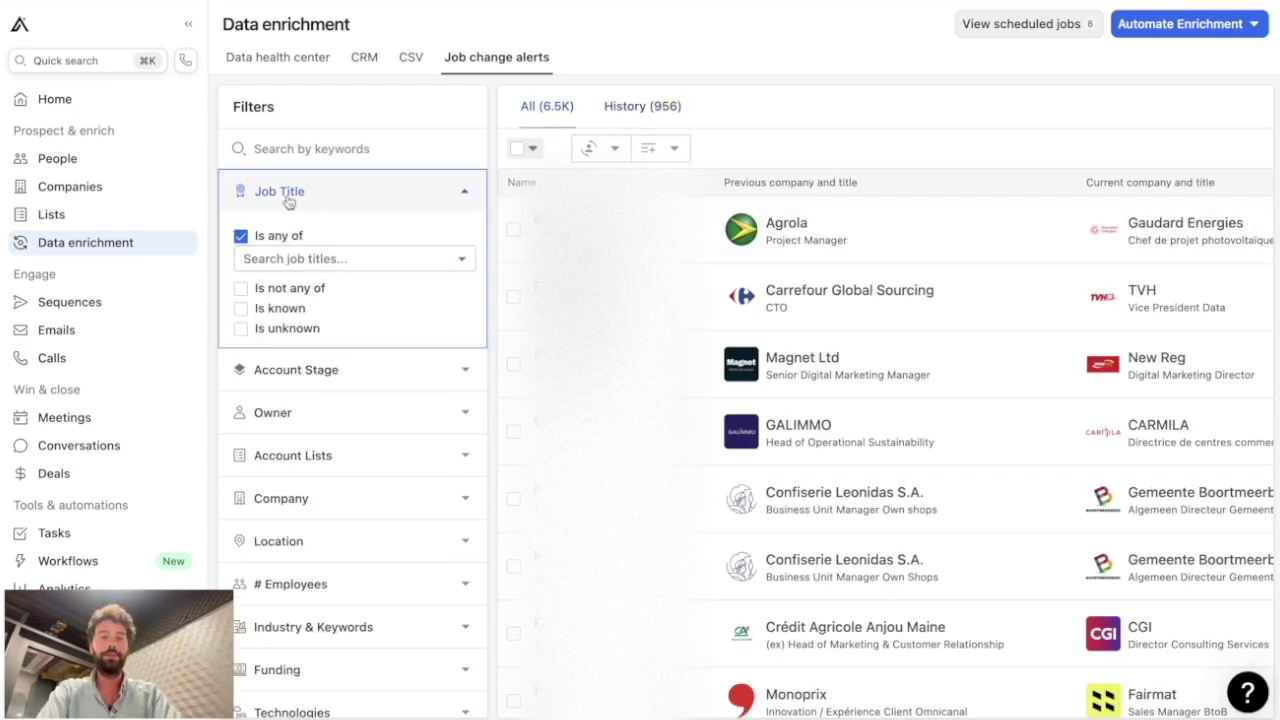
{"action": "left_click", "coordinate": [290, 414]}
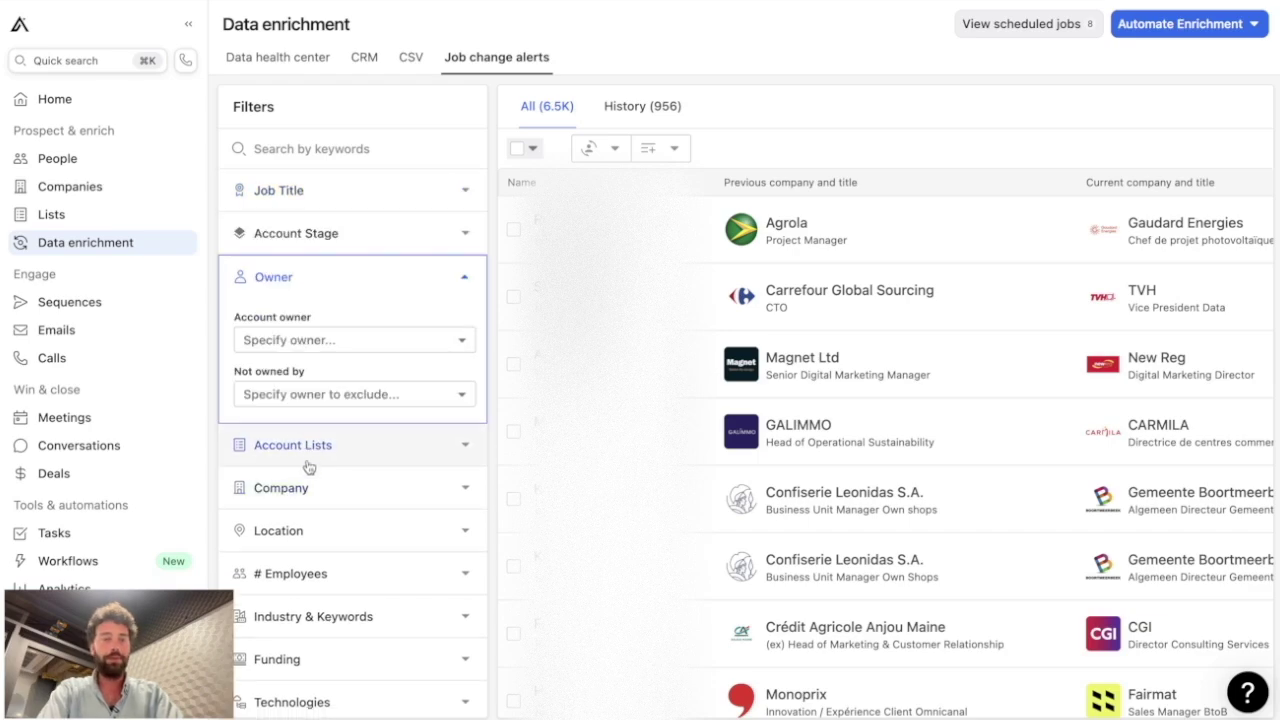
{"action": "left_click", "coordinate": [318, 472]}
{"action": "scroll", "coordinate": [330, 452], "scroll_direction": "down", "scroll_amount": 1}
{"action": "scroll", "coordinate": [330, 452], "scroll_direction": "down", "scroll_amount": 1}
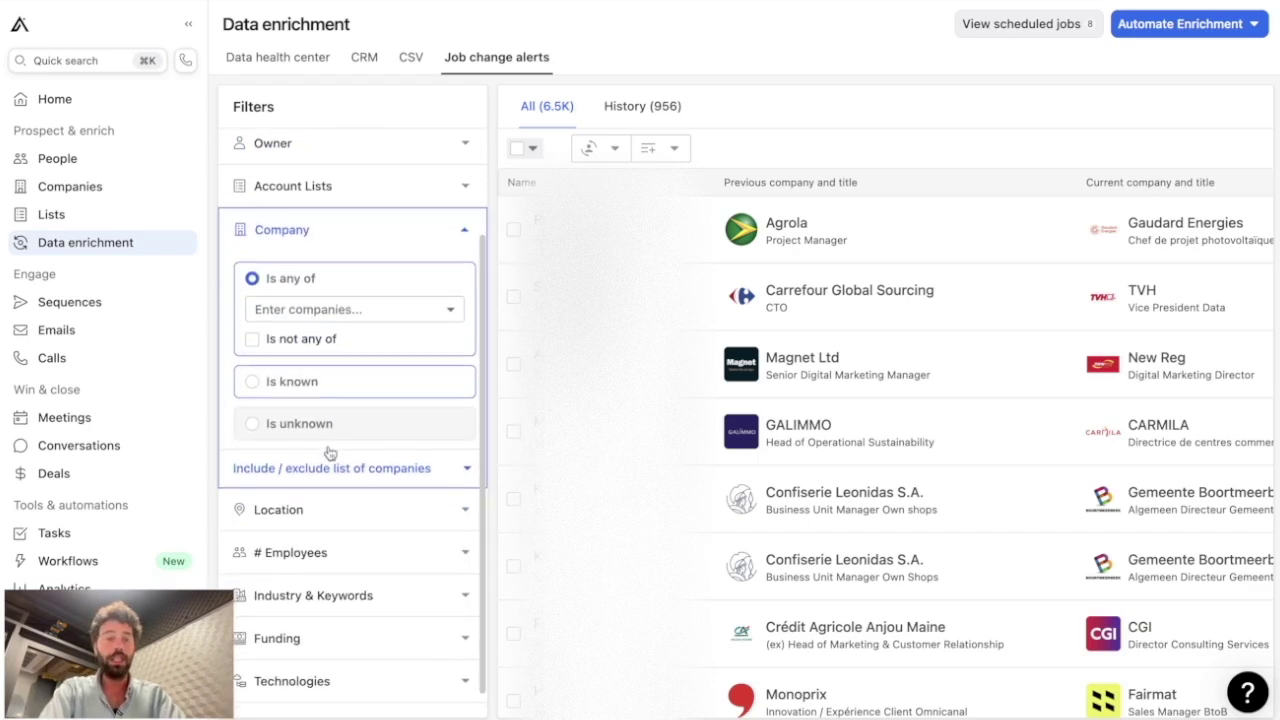
{"action": "left_click", "coordinate": [323, 512]}
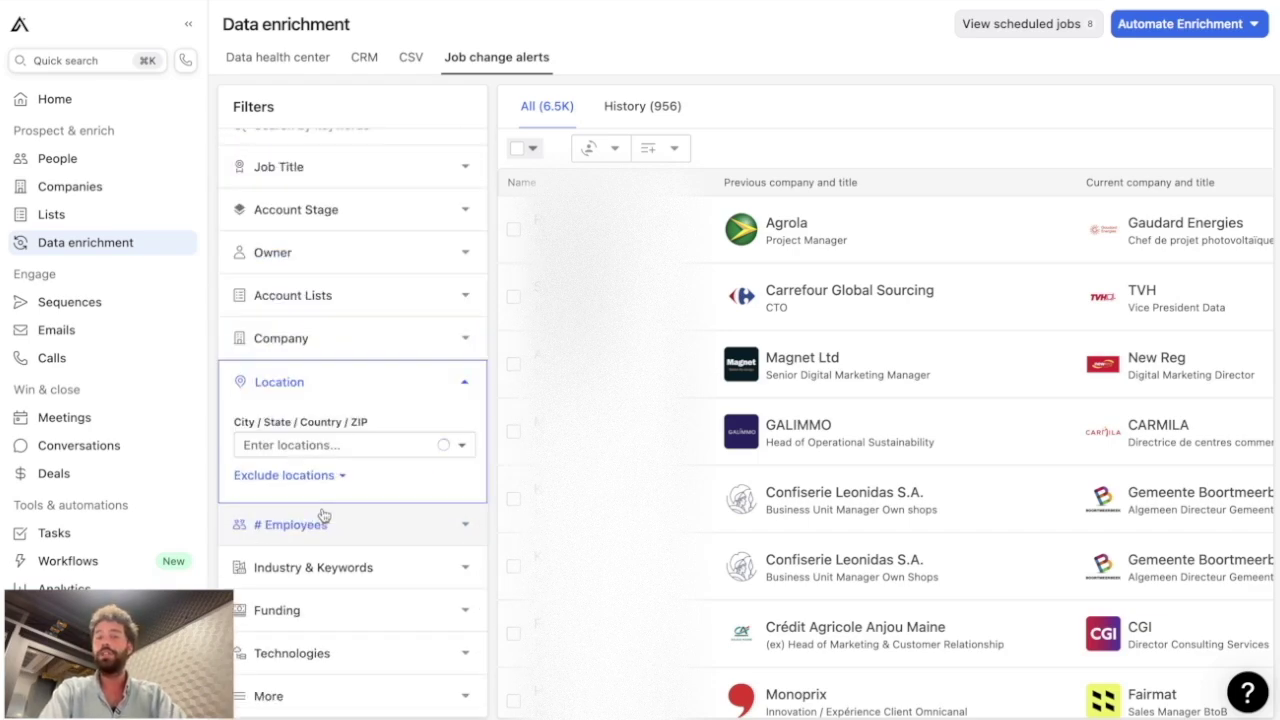
{"action": "left_click", "coordinate": [461, 384]}
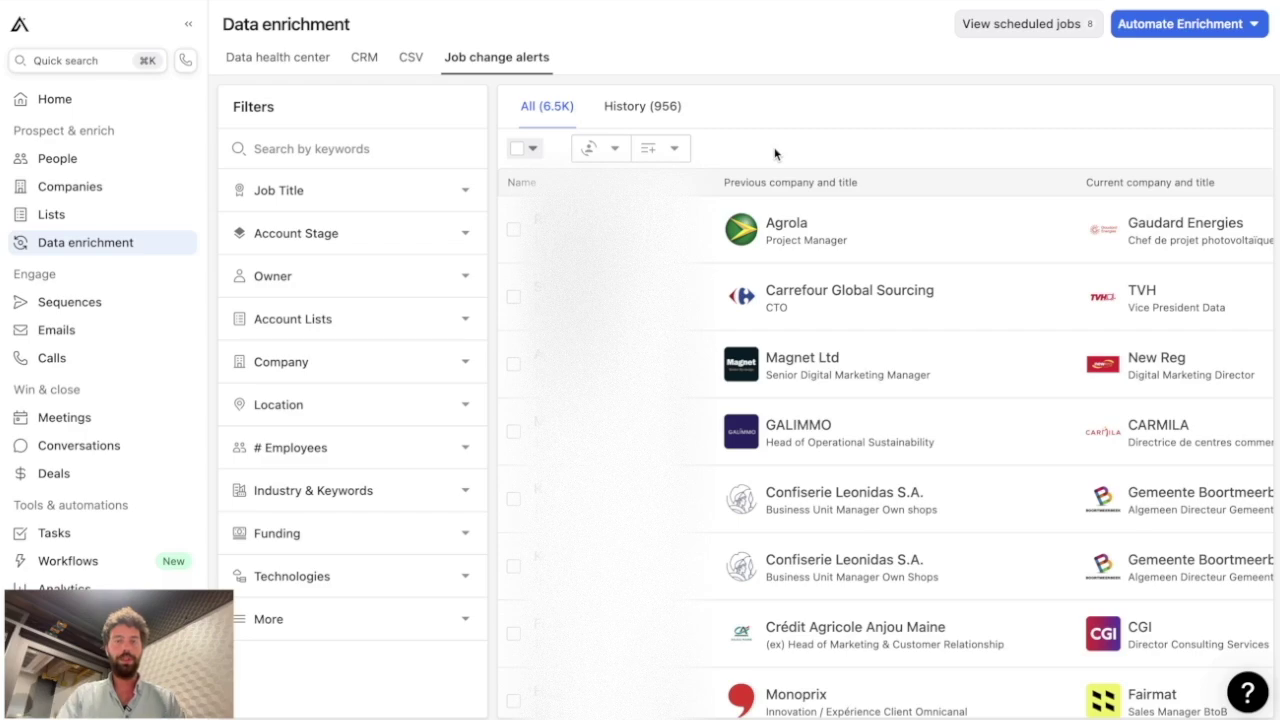
Open the settings of the connected HubSpot integration
{"action": "left_click", "coordinate": [60, 640]}
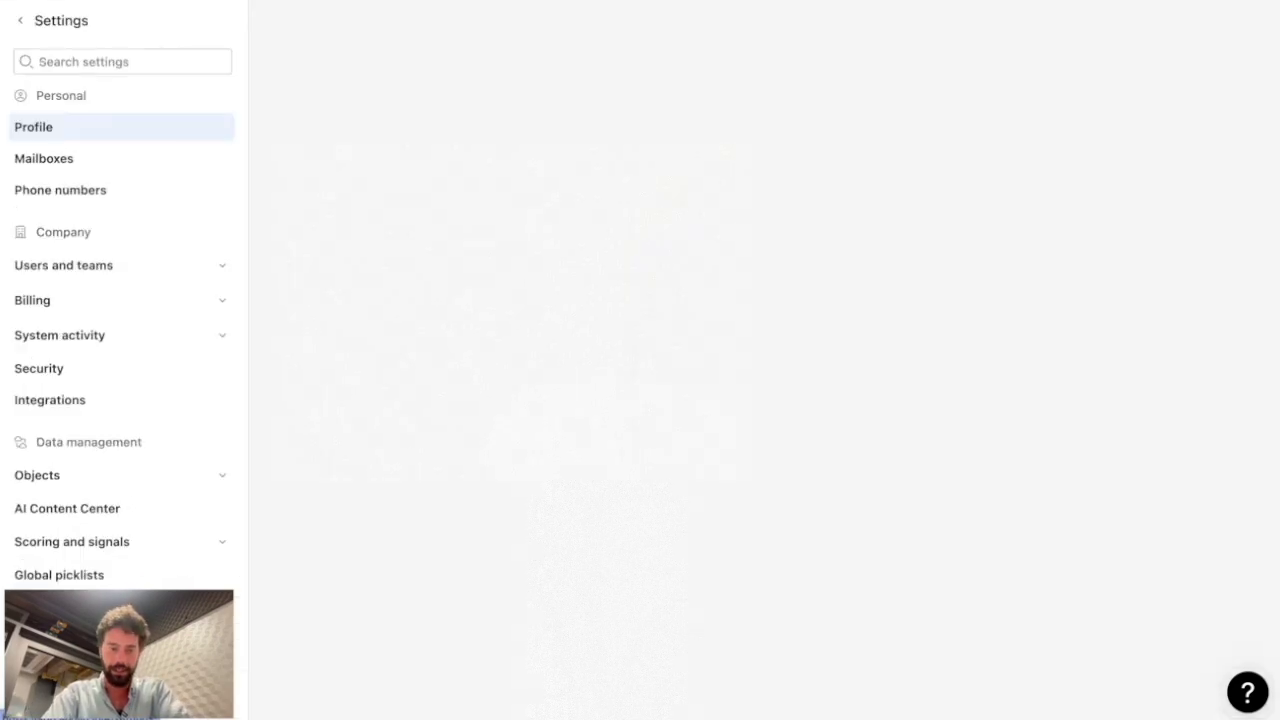
{"action": "left_click", "coordinate": [56, 405]}
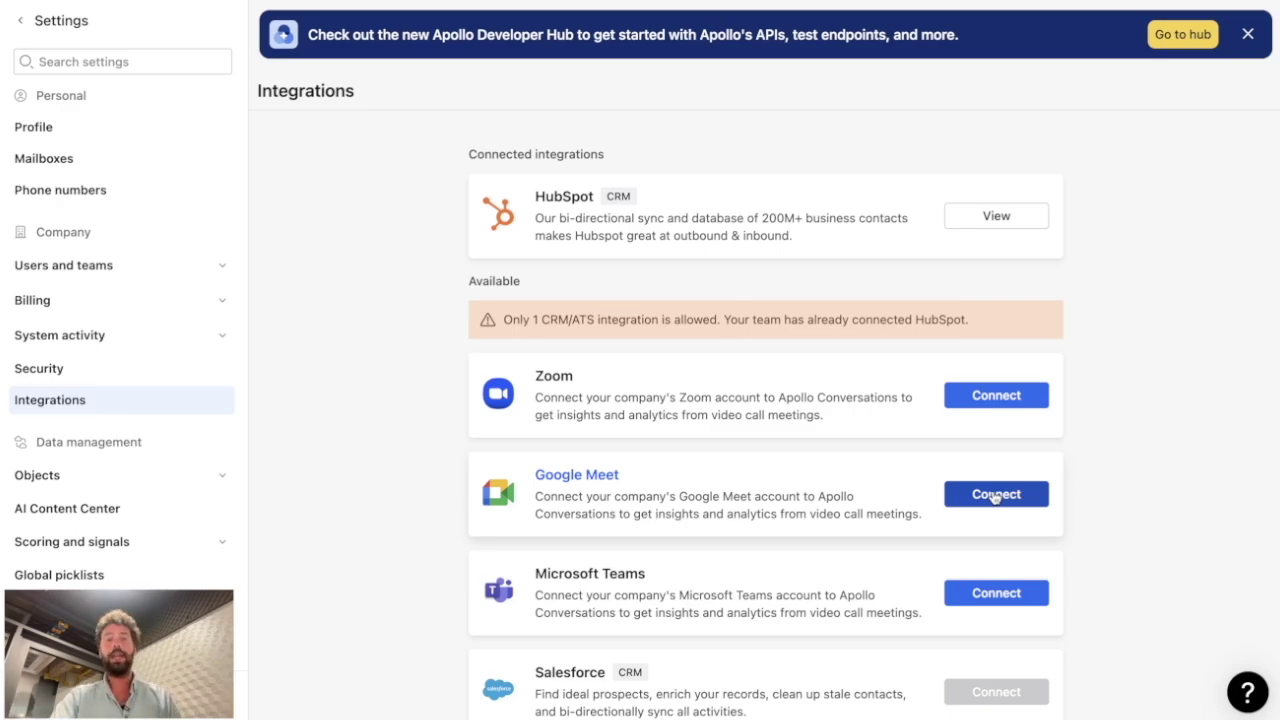
{"action": "left_click", "coordinate": [1000, 222]}
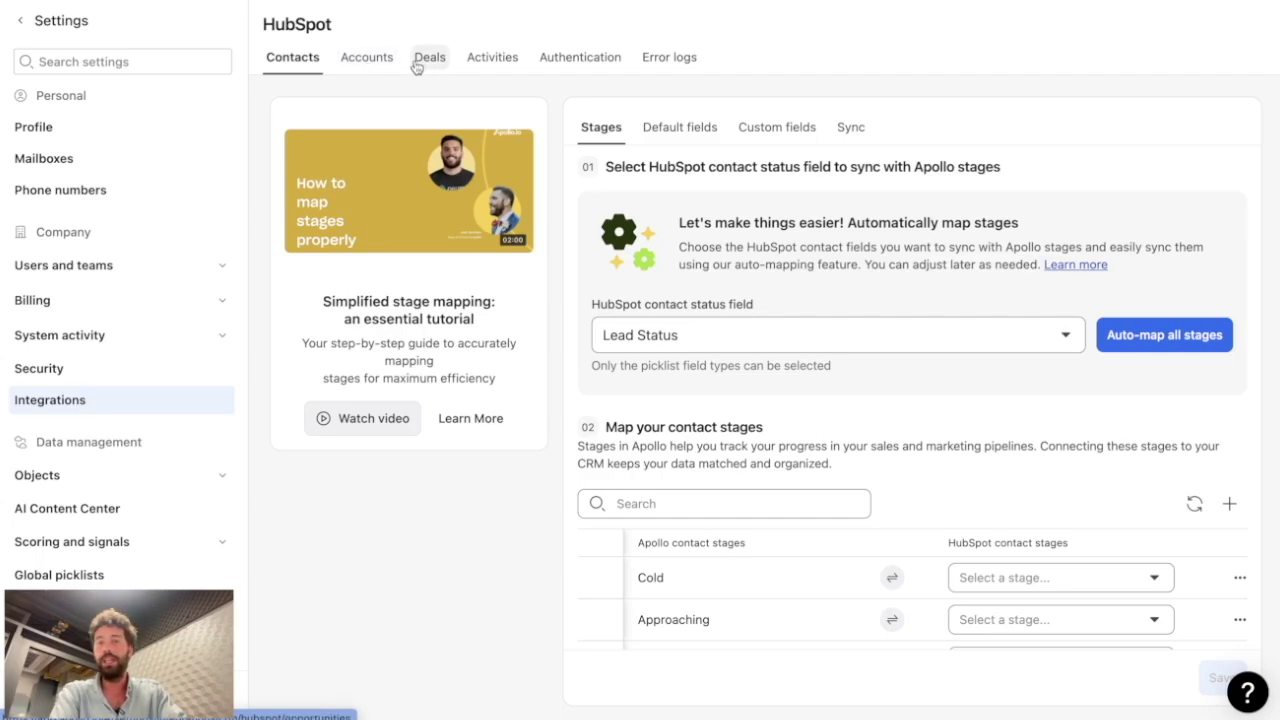
Examine how deal stages and contact stages are mapped between HubSpot and Apollo
{"action": "left_click", "coordinate": [364, 58]}
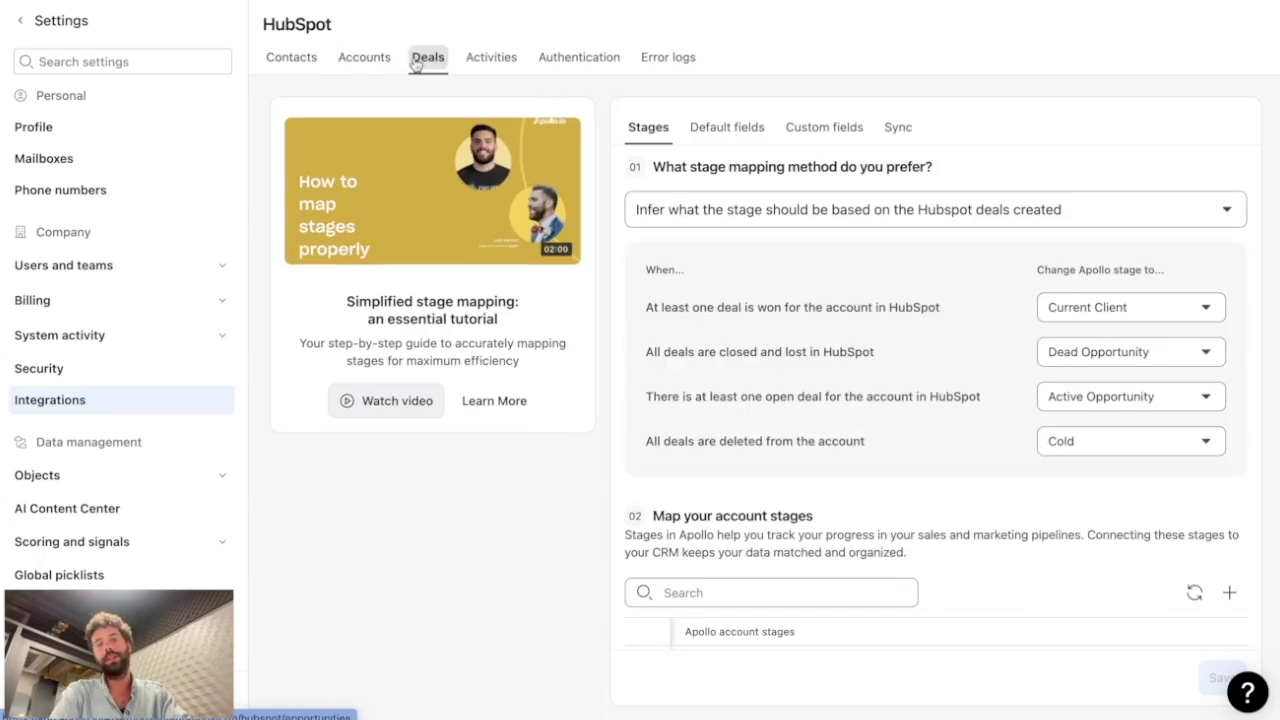
{"action": "left_click", "coordinate": [292, 58]}
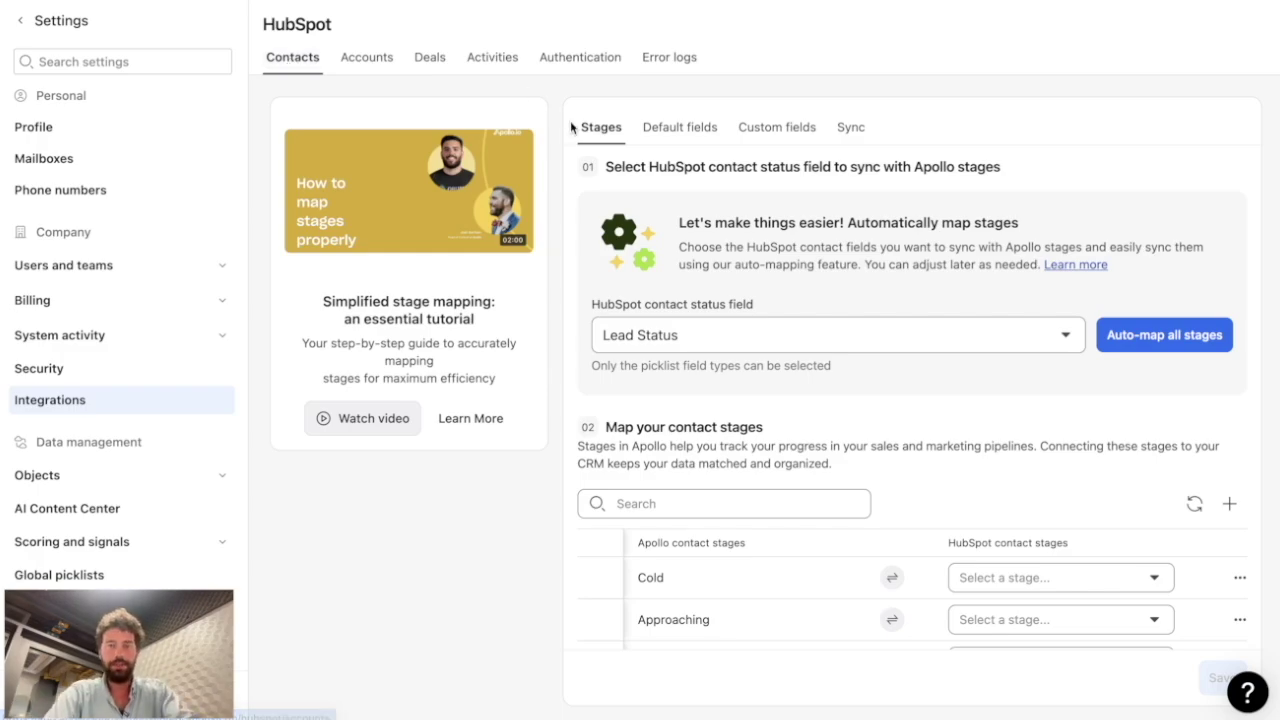
{"action": "scroll", "coordinate": [928, 331], "scroll_direction": "down", "scroll_amount": 1}
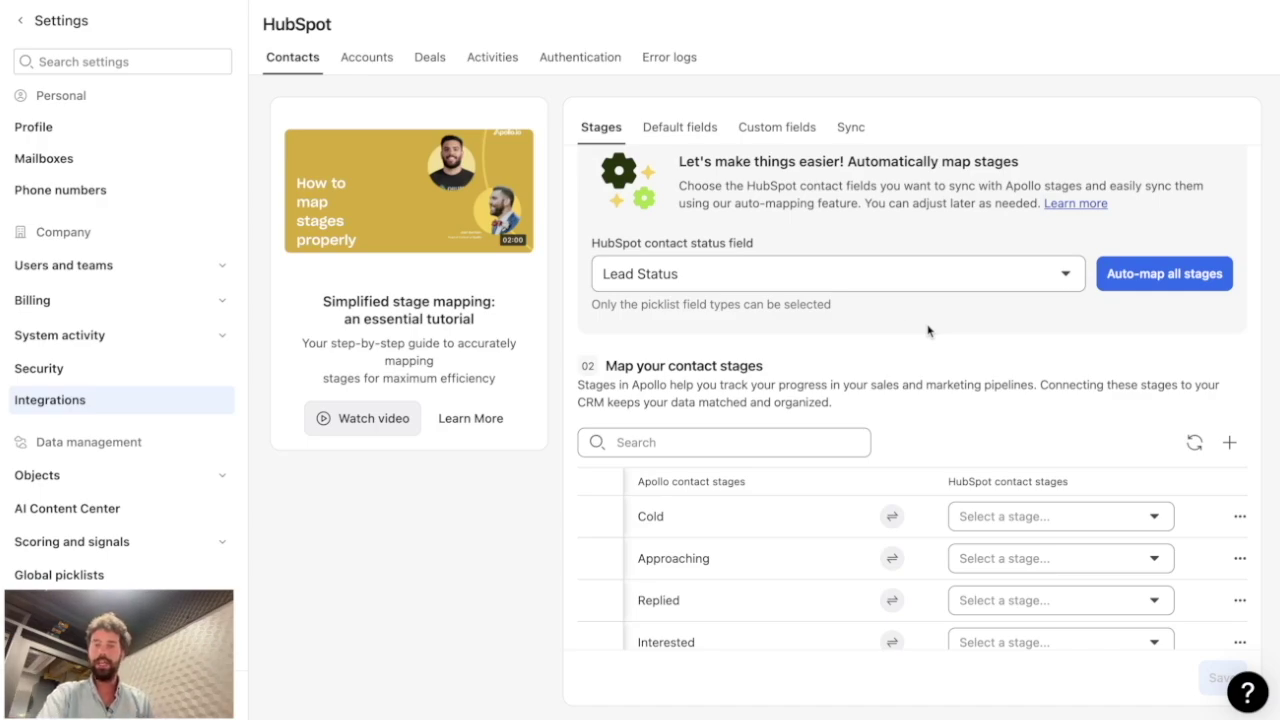
{"action": "scroll", "coordinate": [880, 450], "scroll_direction": "down", "scroll_amount": 2}
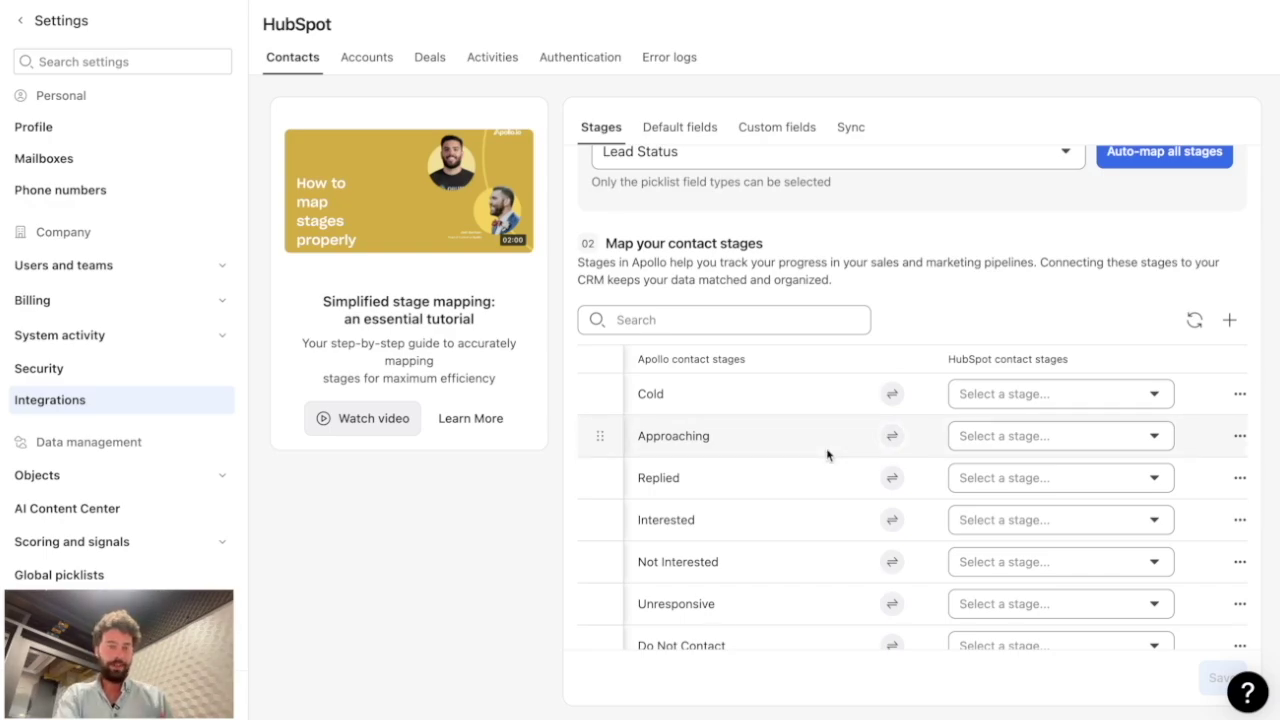
{"action": "scroll", "coordinate": [826, 455], "scroll_direction": "up", "scroll_amount": 3}
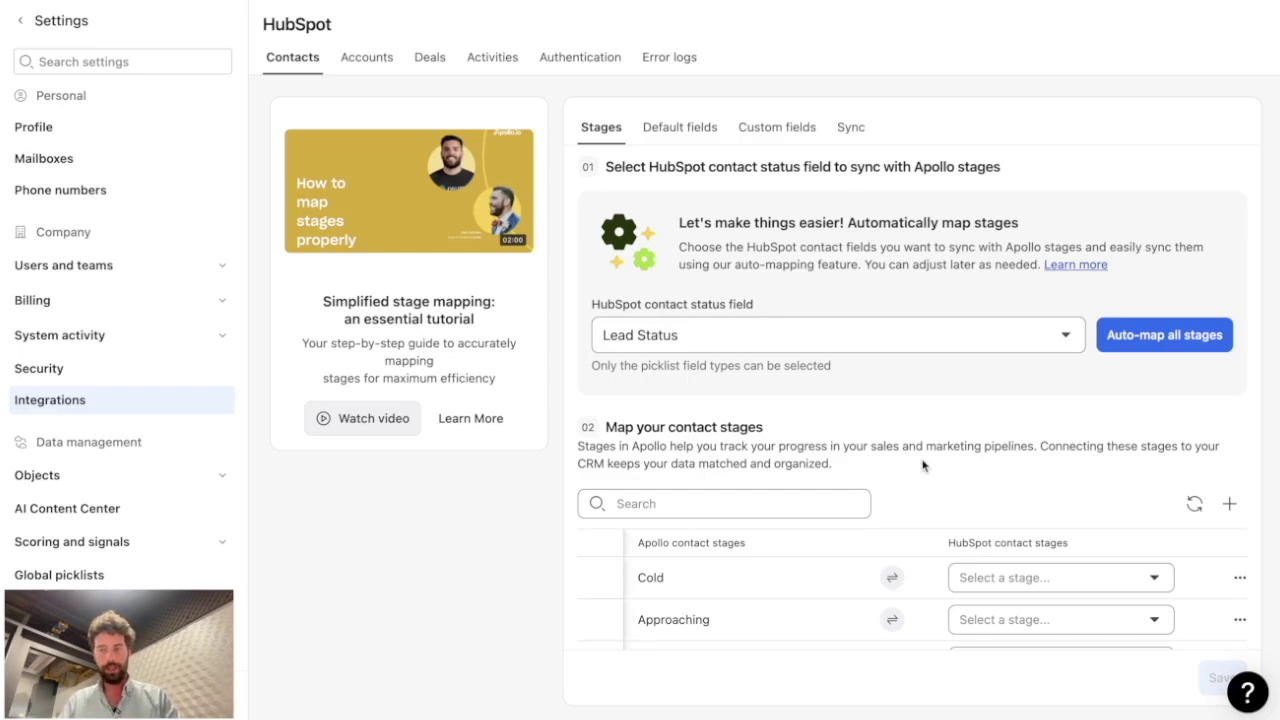
Review the custom contact fields and the default contact field mappings to HubSpot
{"action": "left_click", "coordinate": [686, 130]}
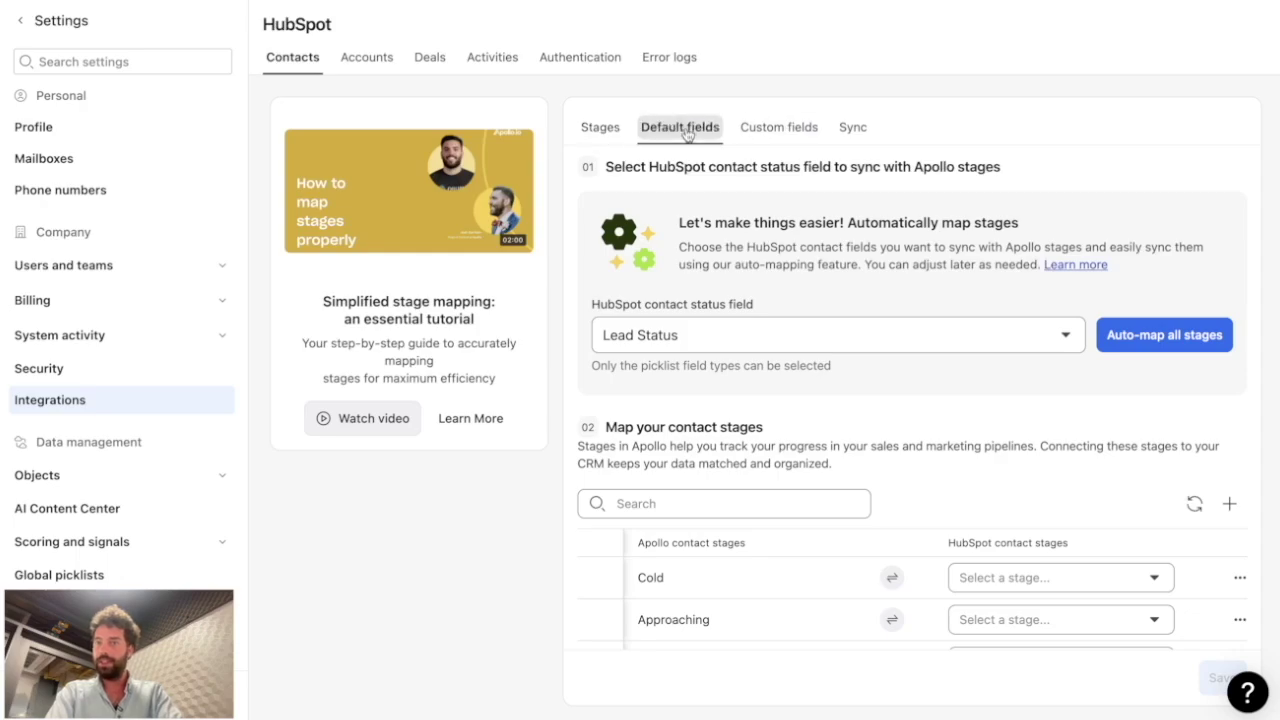
{"action": "left_click", "coordinate": [645, 128]}
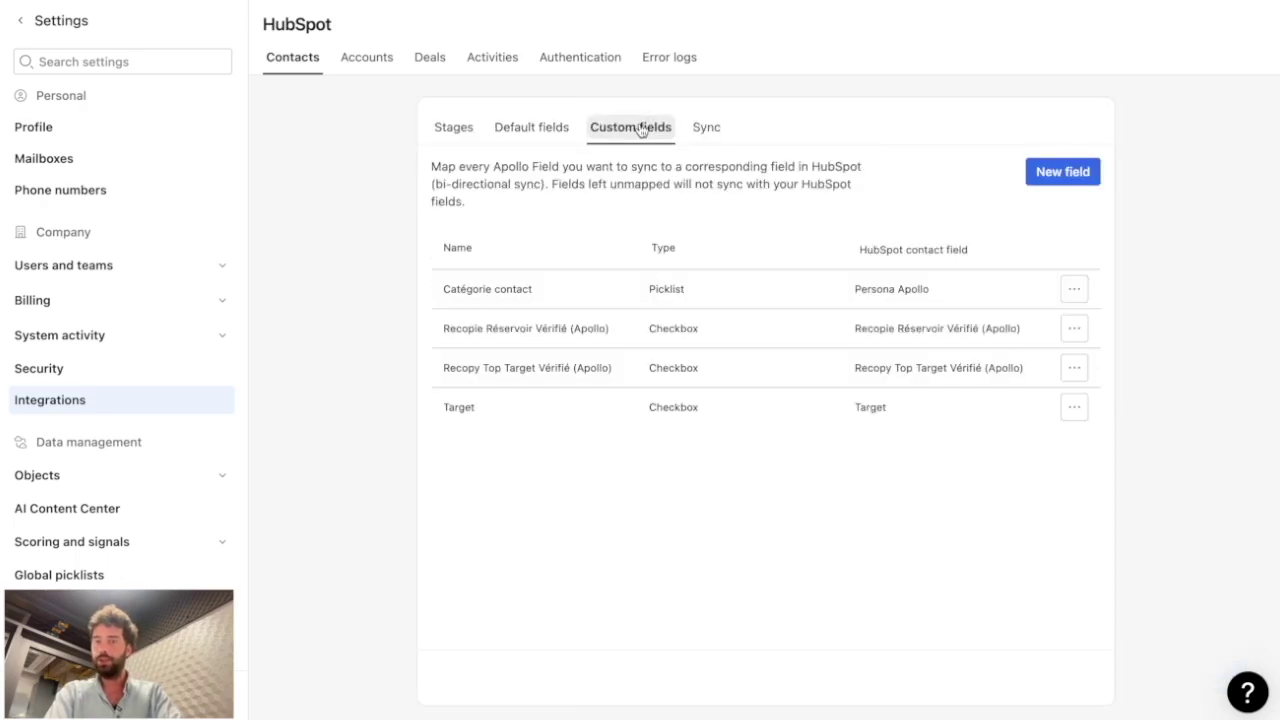
{"action": "left_click", "coordinate": [572, 127]}
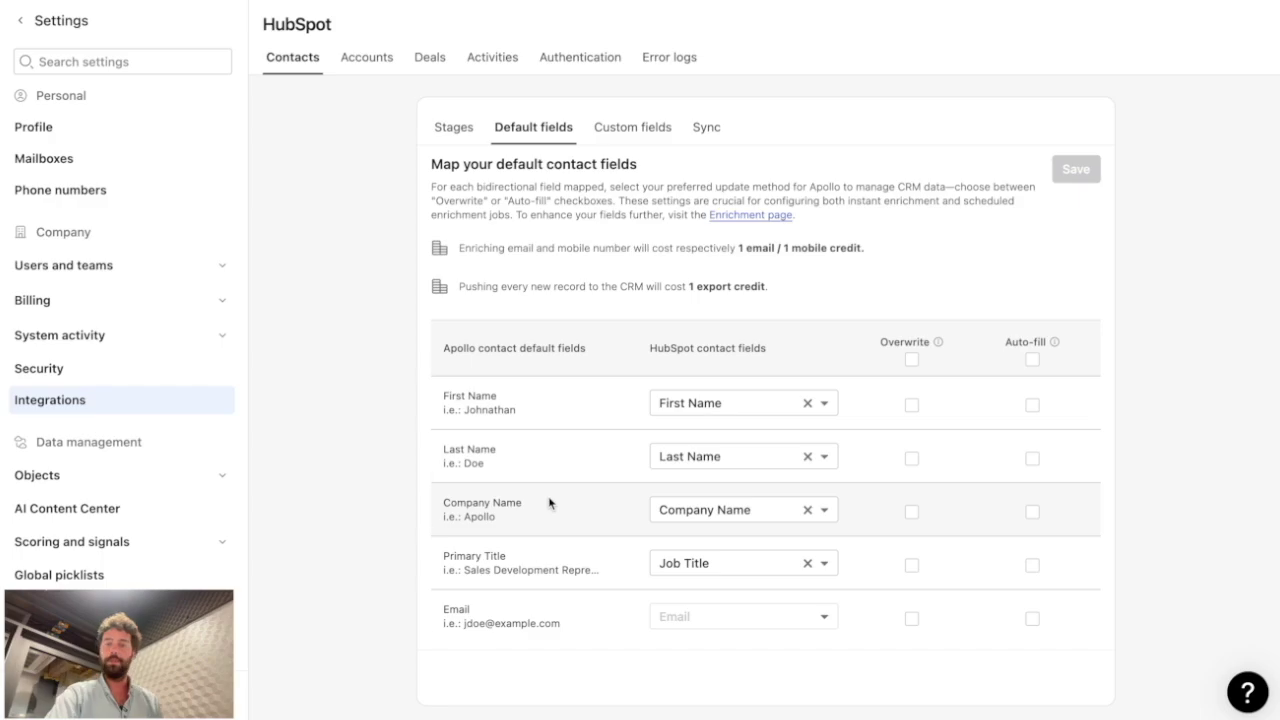
{"action": "scroll", "coordinate": [549, 503], "scroll_direction": "down", "scroll_amount": 5}
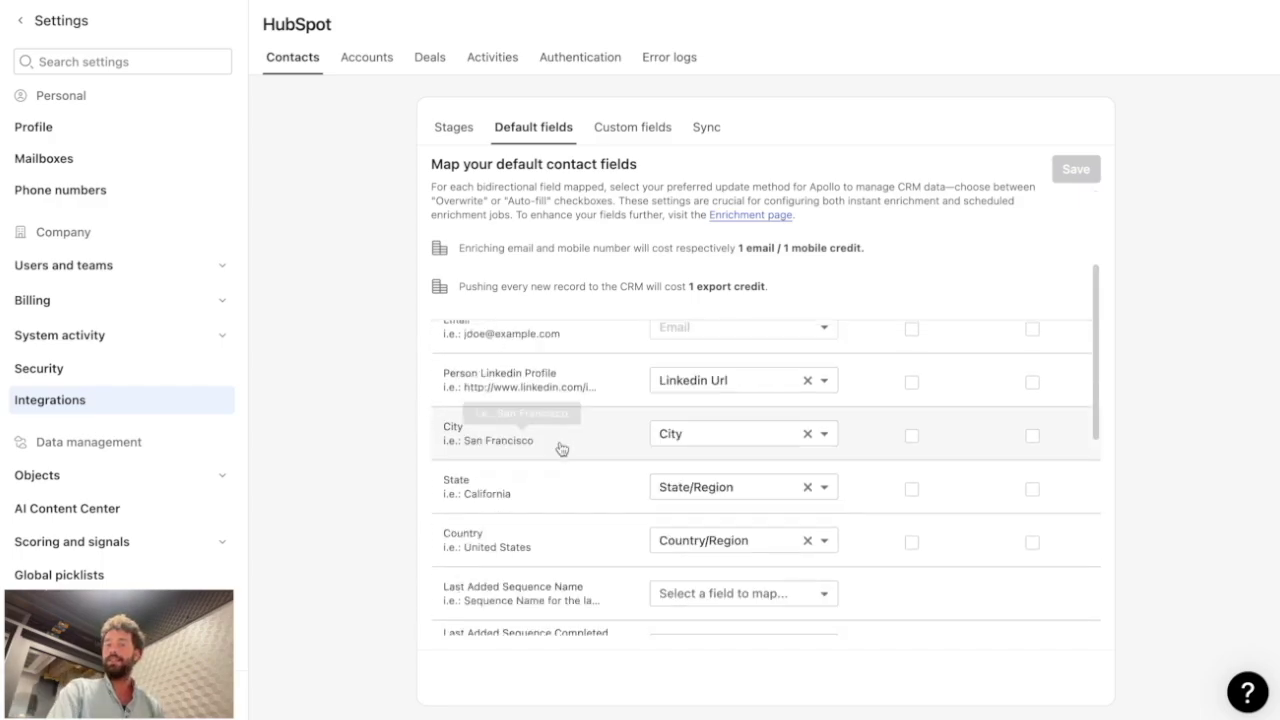
{"action": "scroll", "coordinate": [560, 543], "scroll_direction": "down", "scroll_amount": 3}
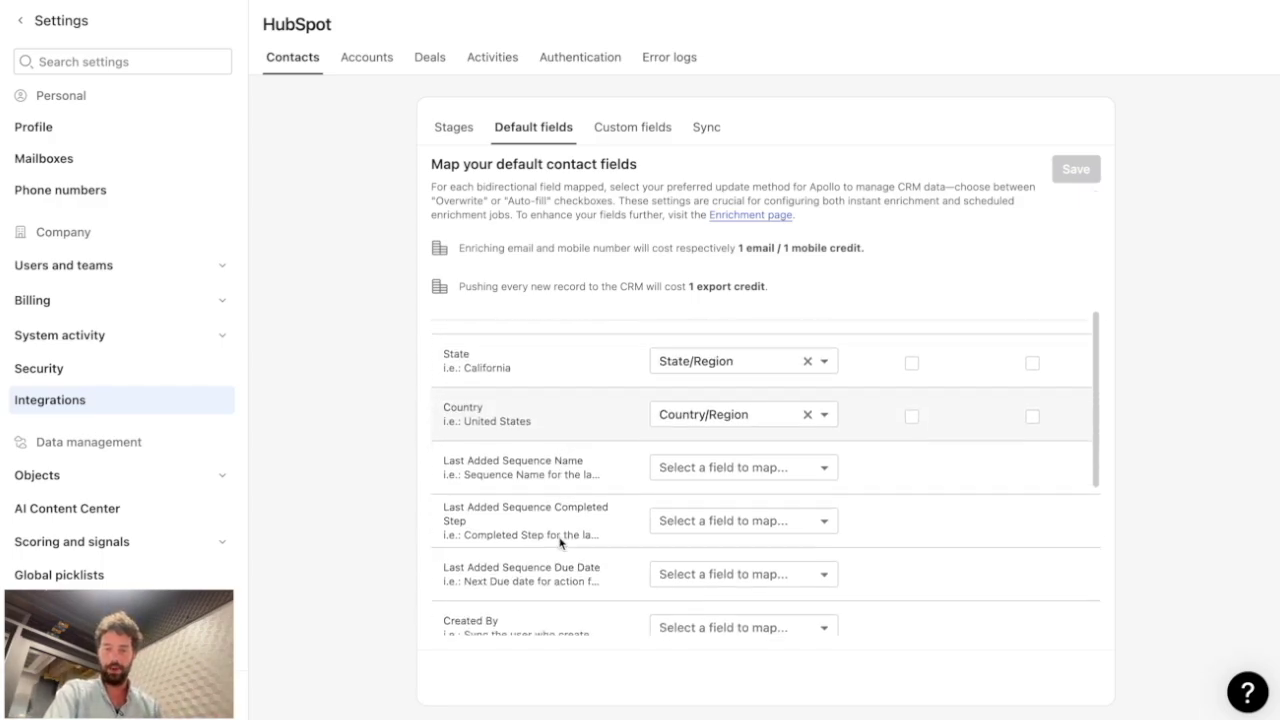
{"action": "scroll", "coordinate": [560, 543], "scroll_direction": "up", "scroll_amount": 3}
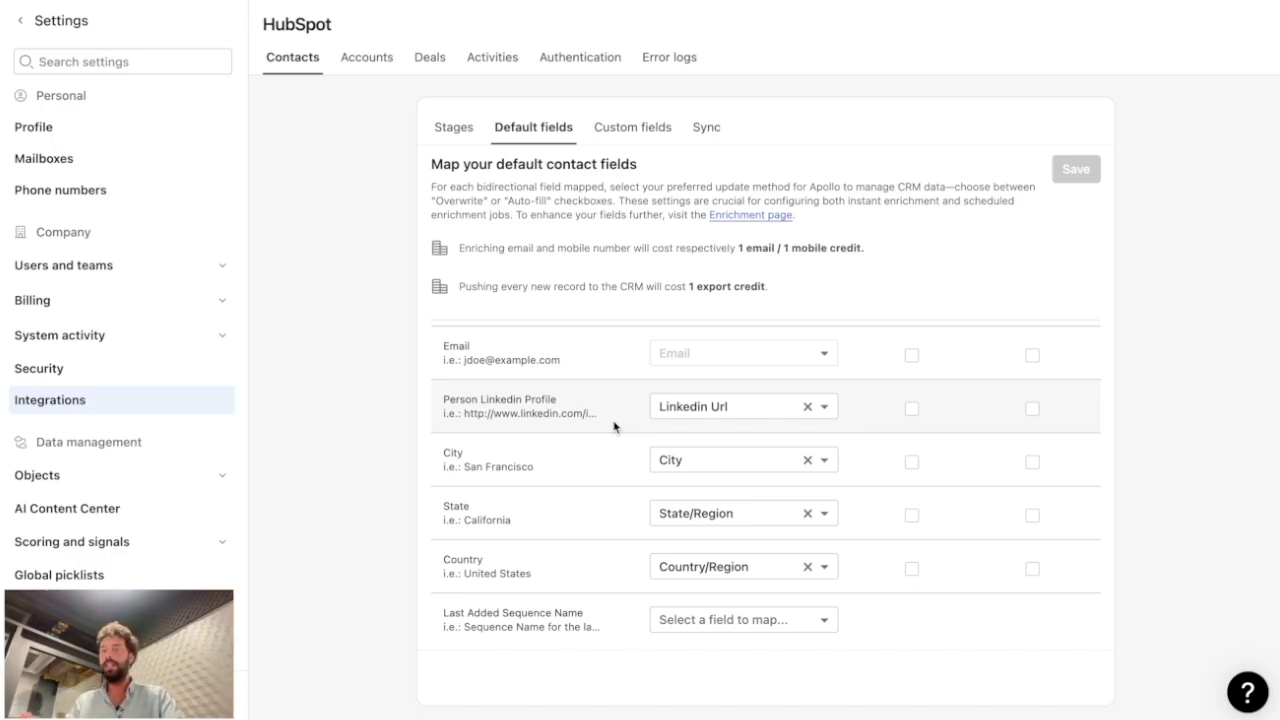
Look through the HubSpot fields available for mapping the Person Linkedin Profile field
{"action": "left_click", "coordinate": [715, 406]}
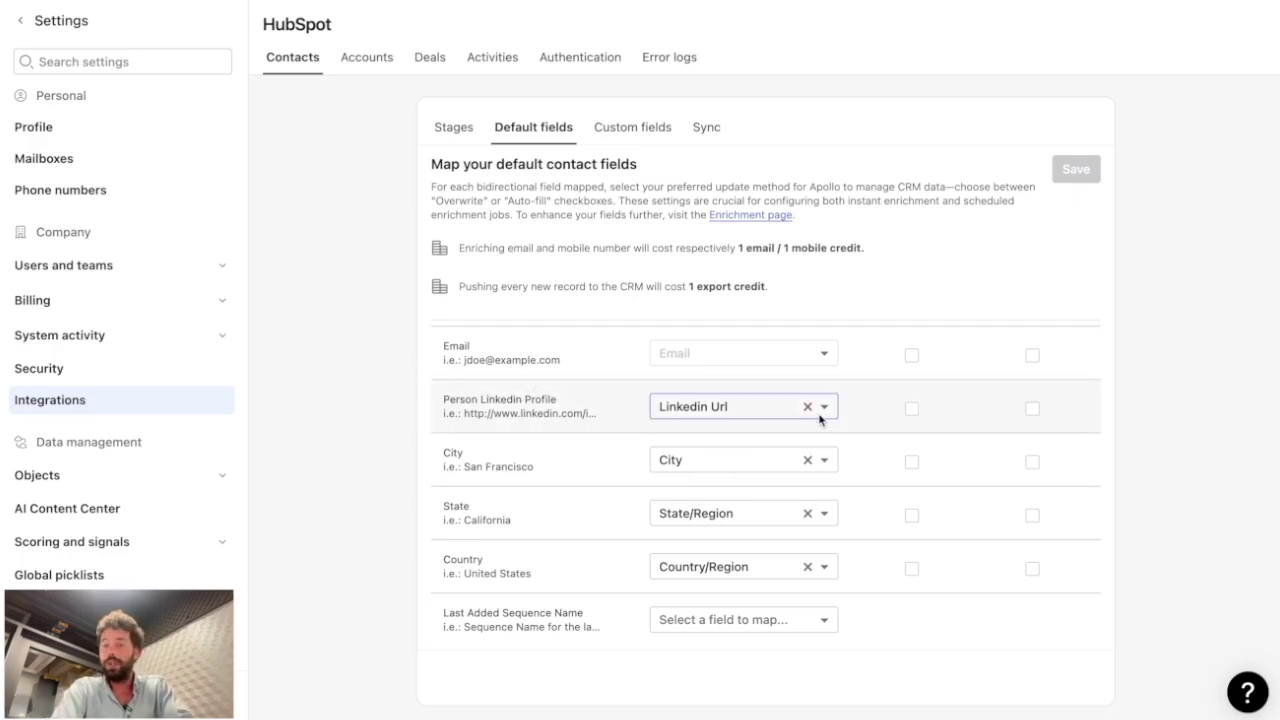
{"action": "scroll", "coordinate": [706, 537], "scroll_direction": "down", "scroll_amount": 15}
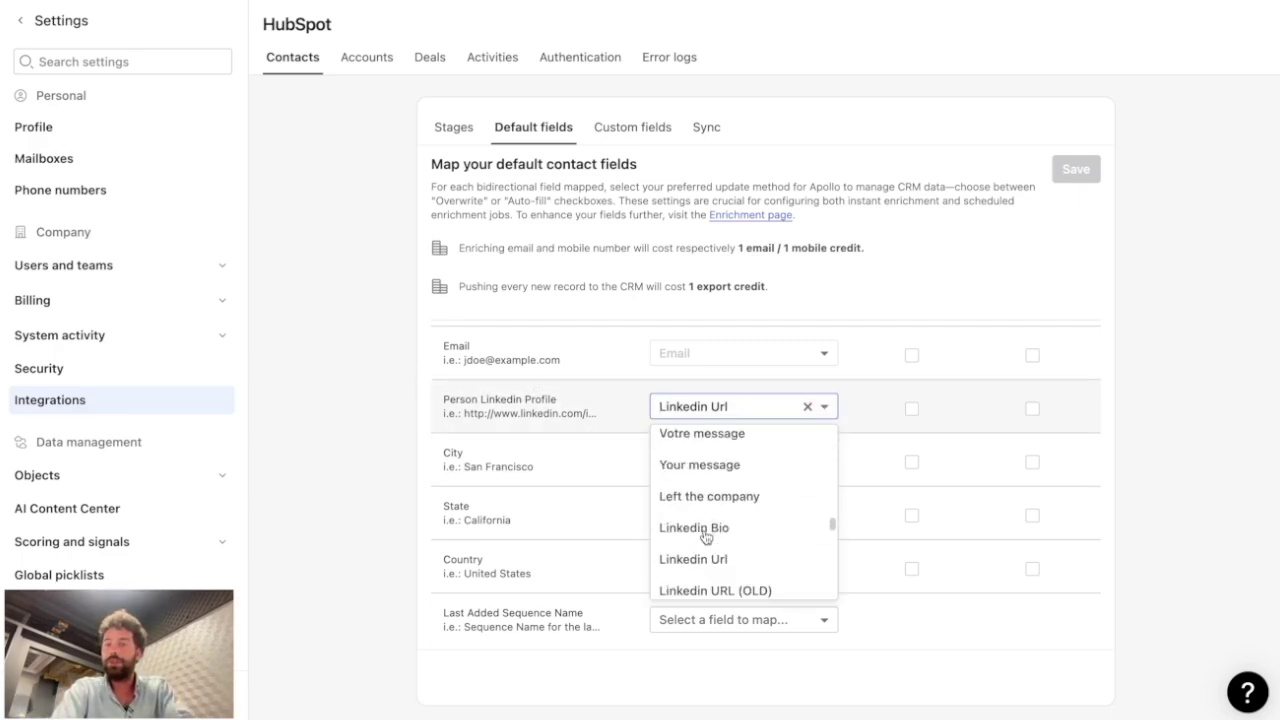
{"action": "scroll", "coordinate": [706, 537], "scroll_direction": "up", "scroll_amount": 6}
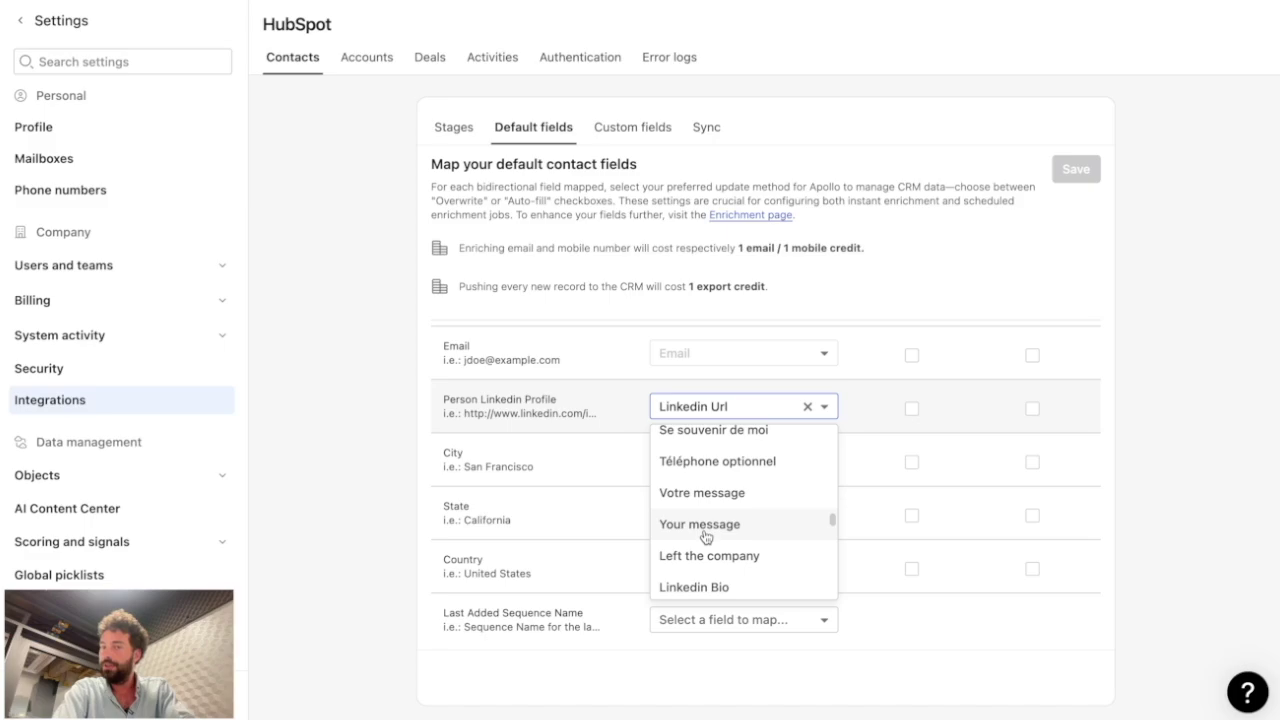
{"action": "left_click", "coordinate": [431, 414]}
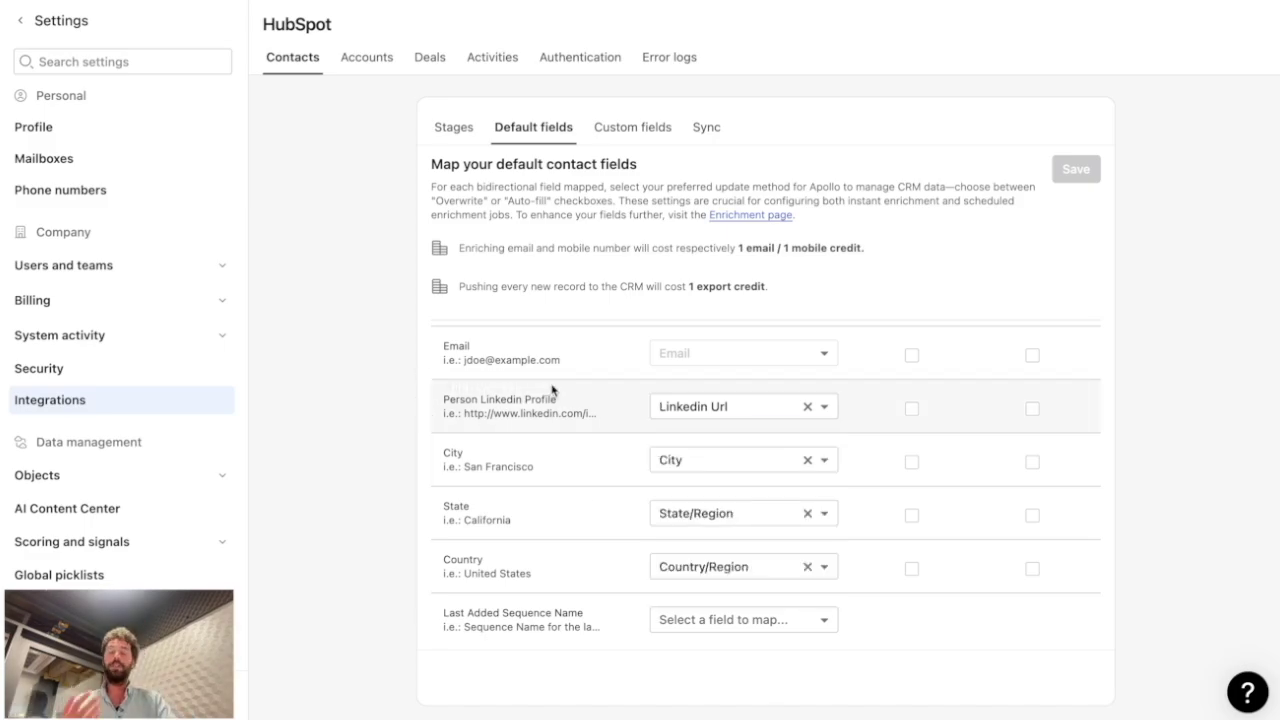
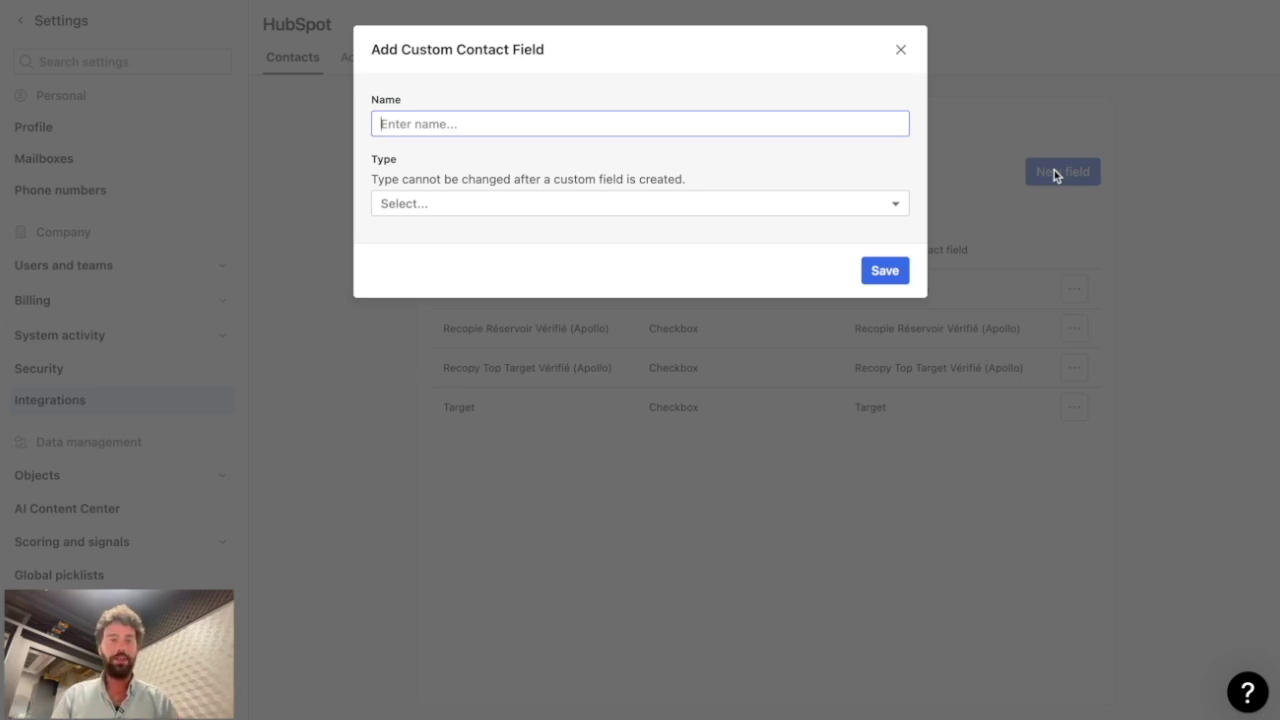
Name the custom contact field Top Target and set its type to Checkbox
{"action": "type", "text": "Top Target"}
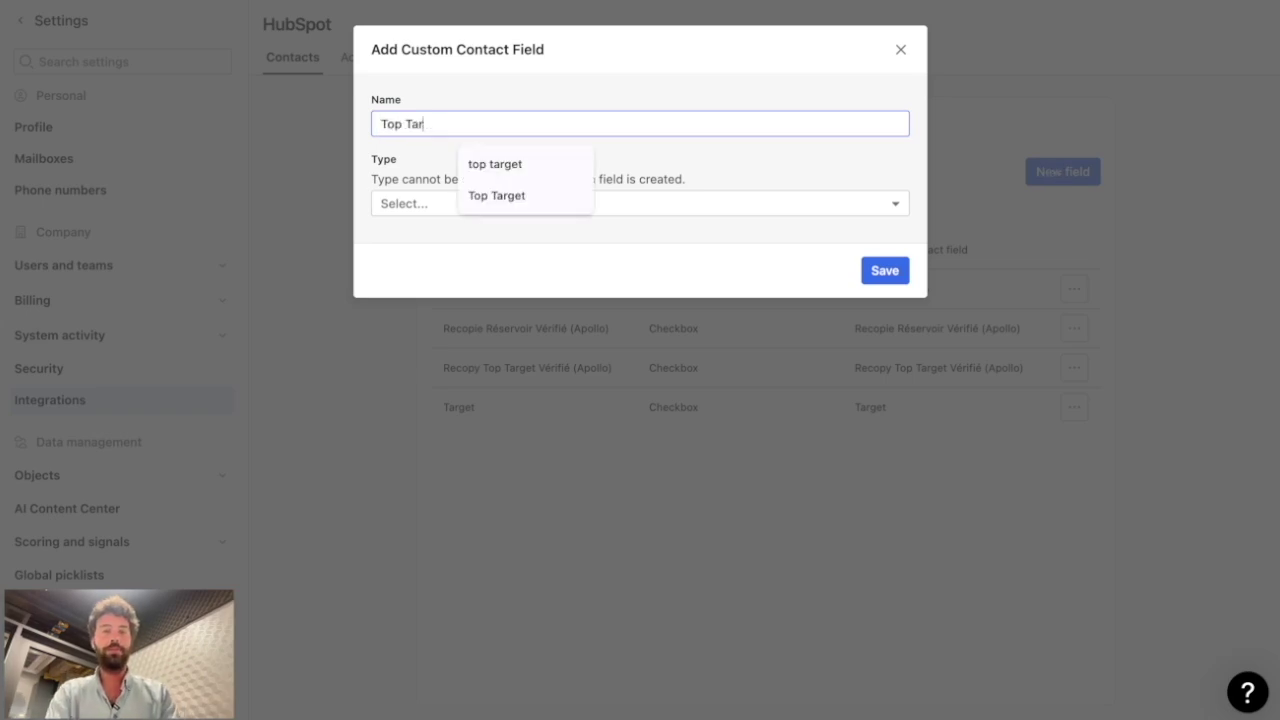
{"action": "left_click", "coordinate": [776, 204]}
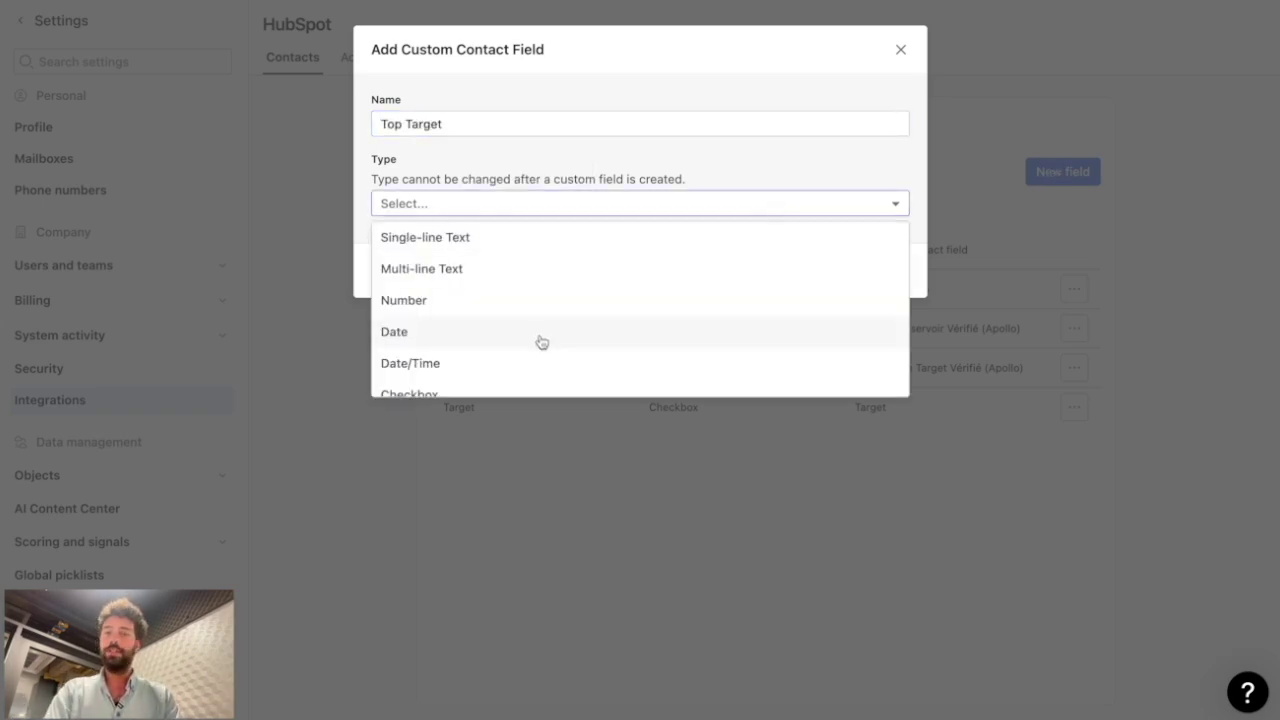
{"action": "scroll", "coordinate": [533, 340], "scroll_direction": "down", "scroll_amount": 1}
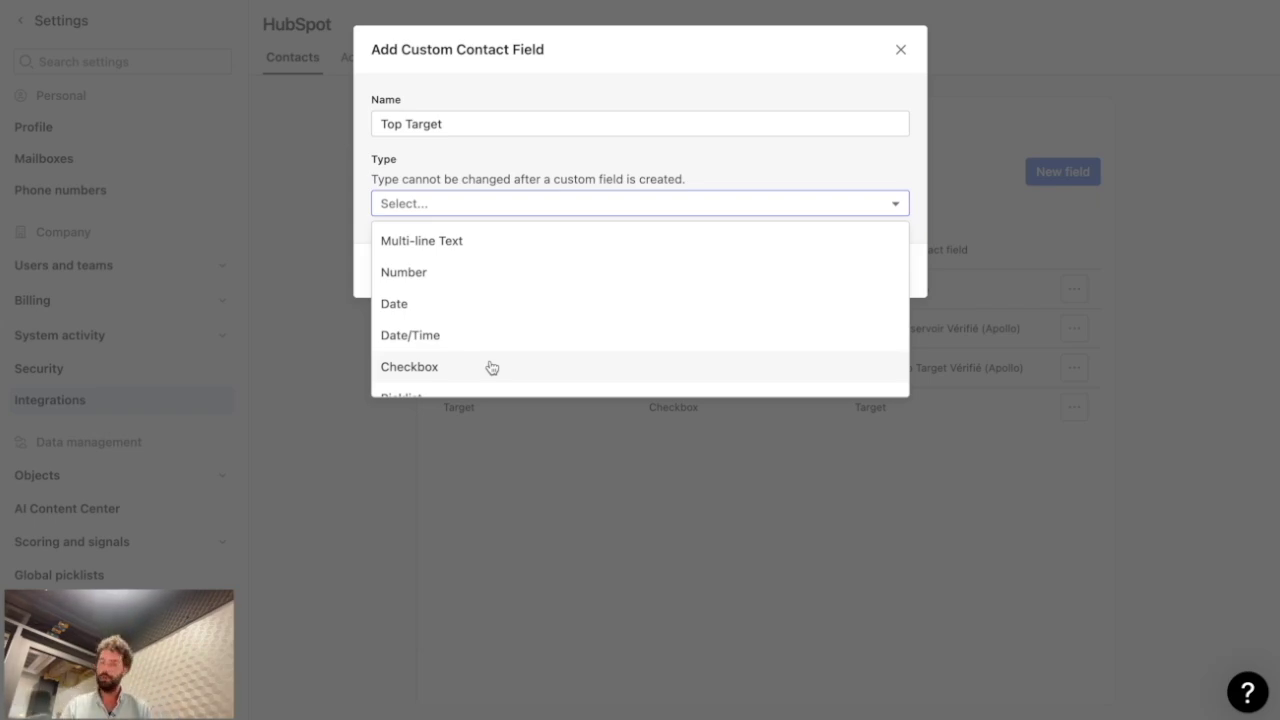
{"action": "left_click", "coordinate": [491, 368]}
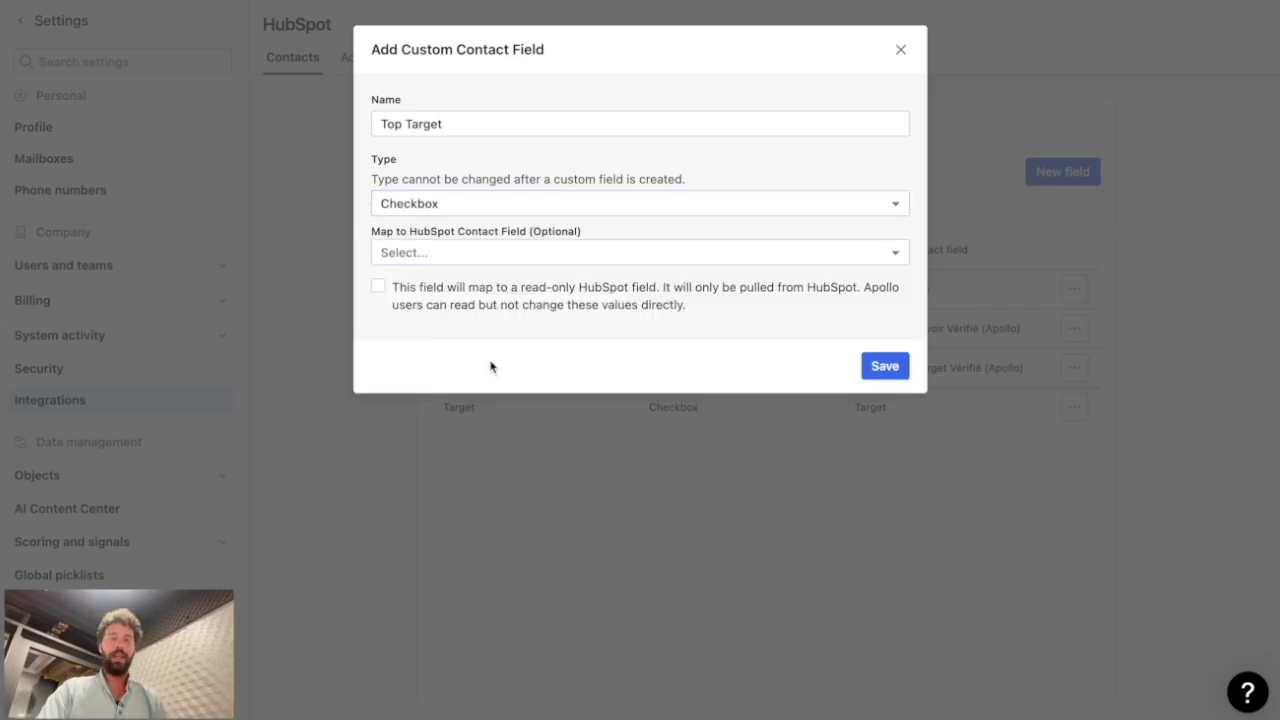
Map the custom field to HubSpot's Top Target contact field and toggle the read-only option that only pulls values from HubSpot
{"action": "left_click", "coordinate": [436, 256]}
{"action": "type", "text": "top"}
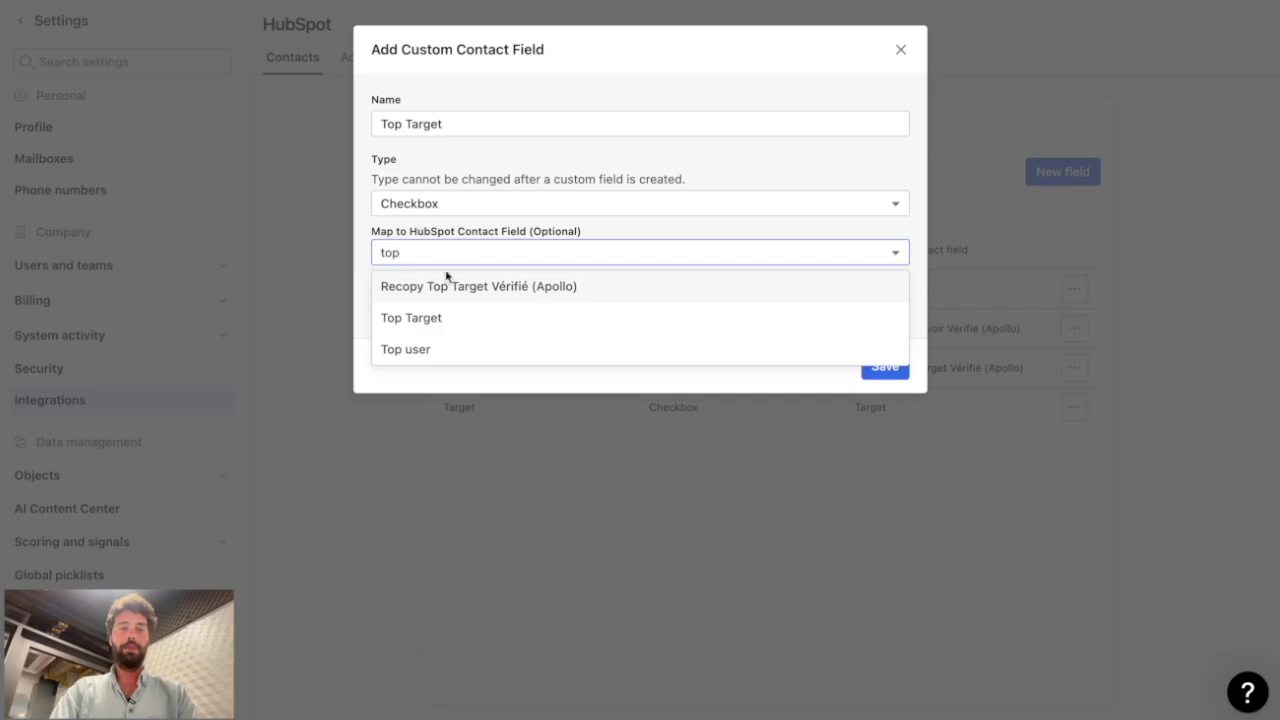
{"action": "left_click", "coordinate": [436, 317]}
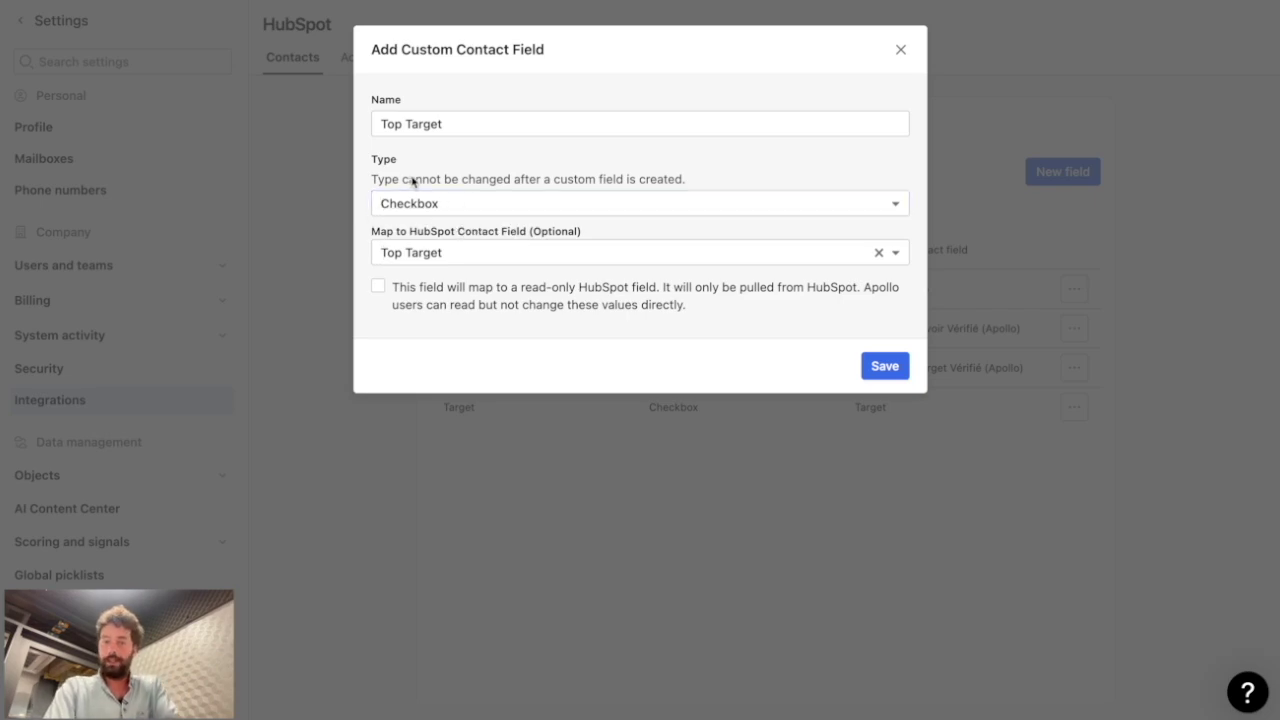
{"action": "left_click", "coordinate": [375, 288]}
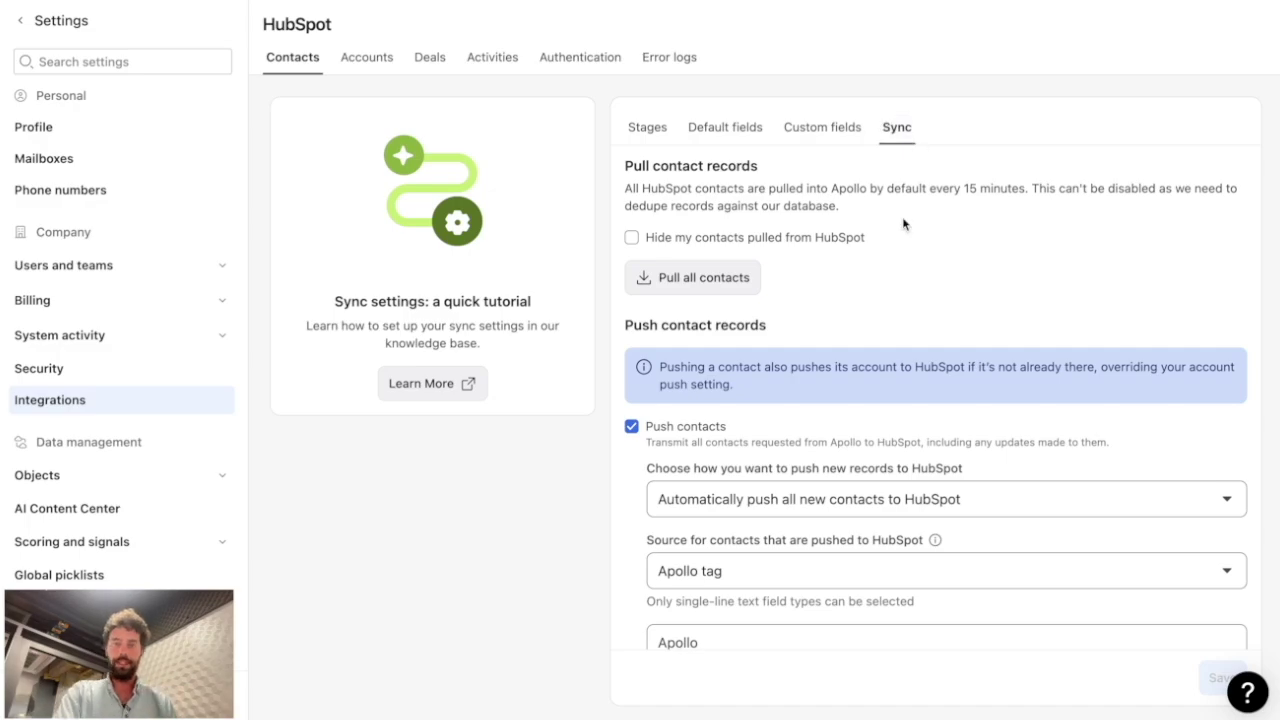
Examine the contact sync settings and the options for how new records are pushed to HubSpot
{"action": "scroll", "coordinate": [903, 224], "scroll_direction": "down", "scroll_amount": 5}
{"action": "scroll", "coordinate": [903, 224], "scroll_direction": "up", "scroll_amount": 2}
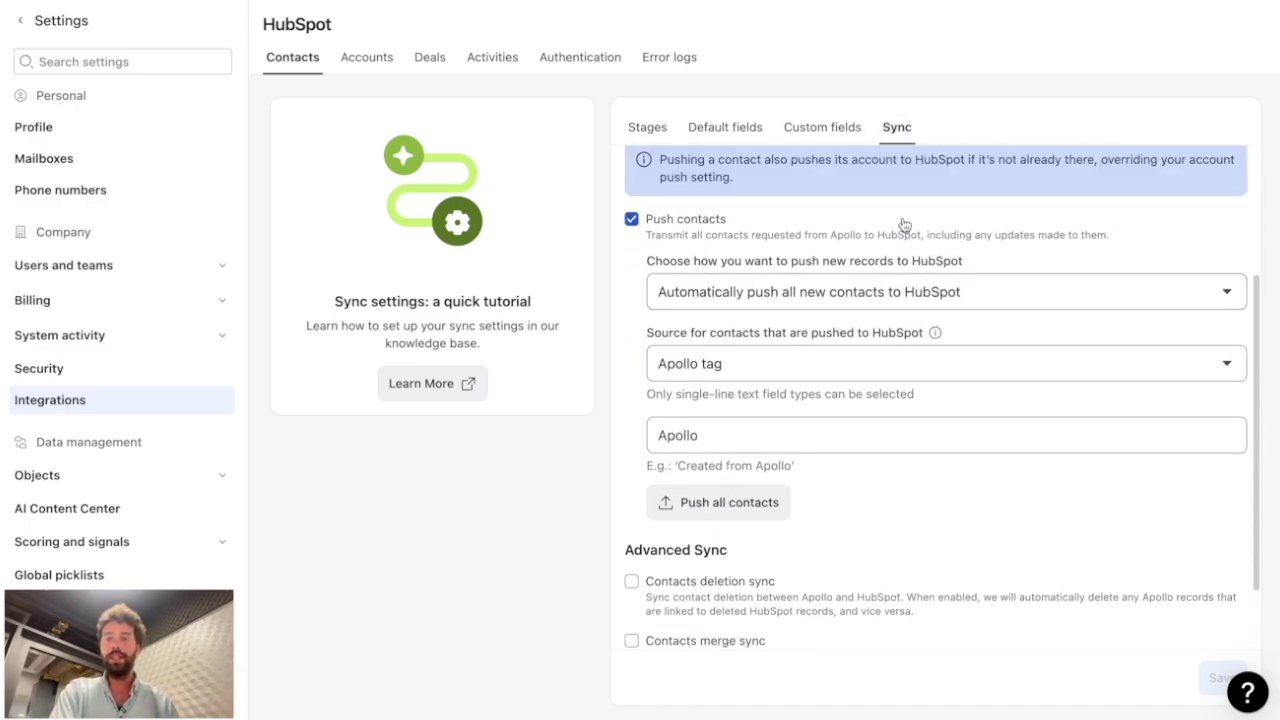
{"action": "left_click", "coordinate": [781, 291]}
{"action": "left_click", "coordinate": [781, 291]}
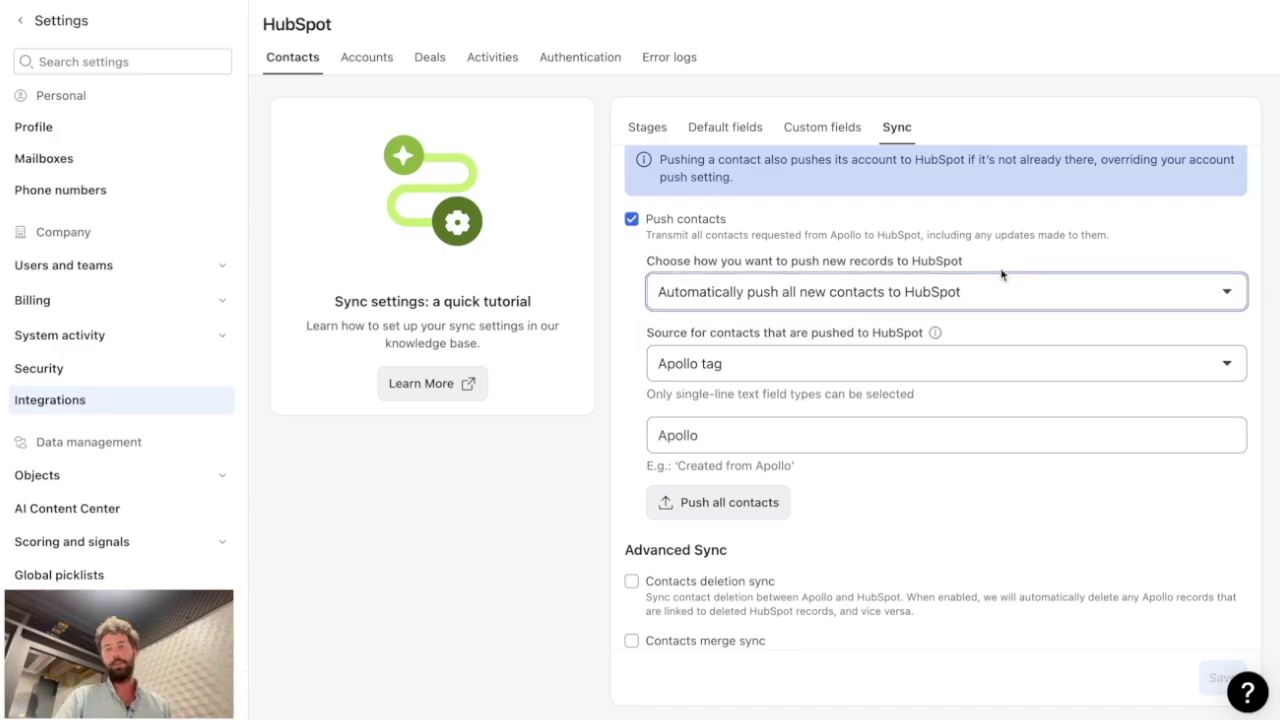
{"action": "left_click", "coordinate": [997, 289]}
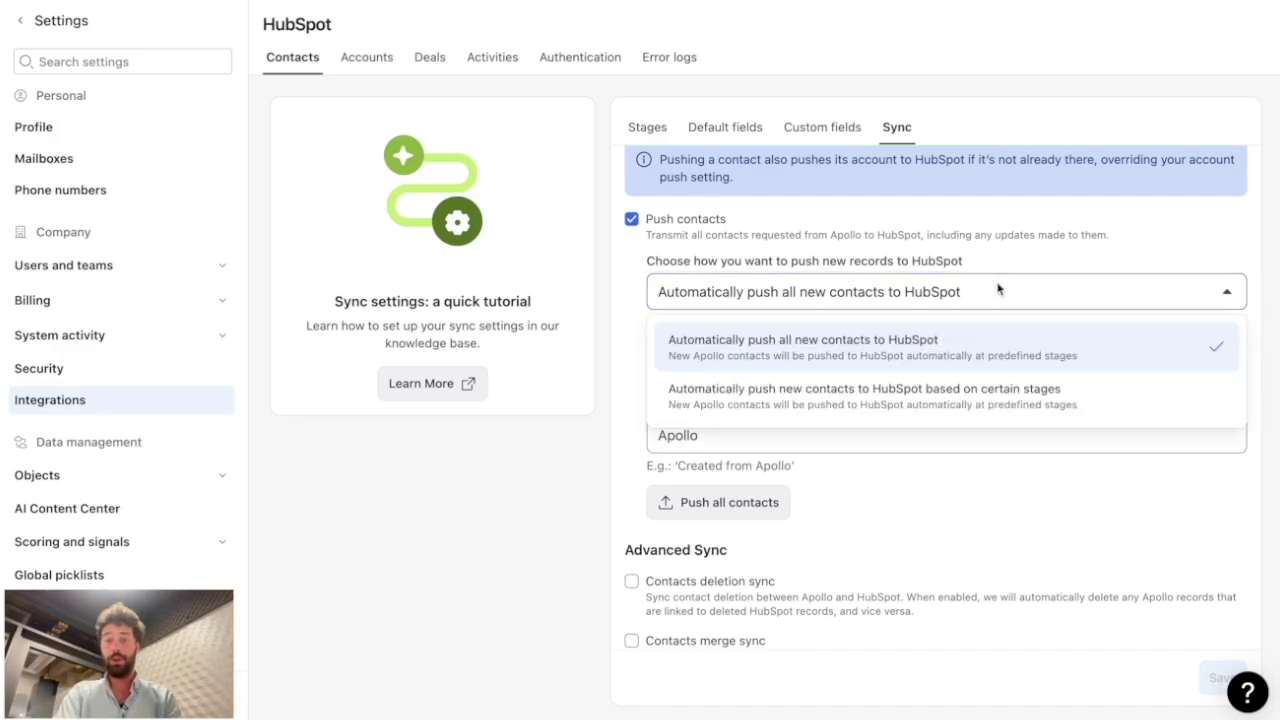
{"action": "left_click", "coordinate": [1055, 271]}
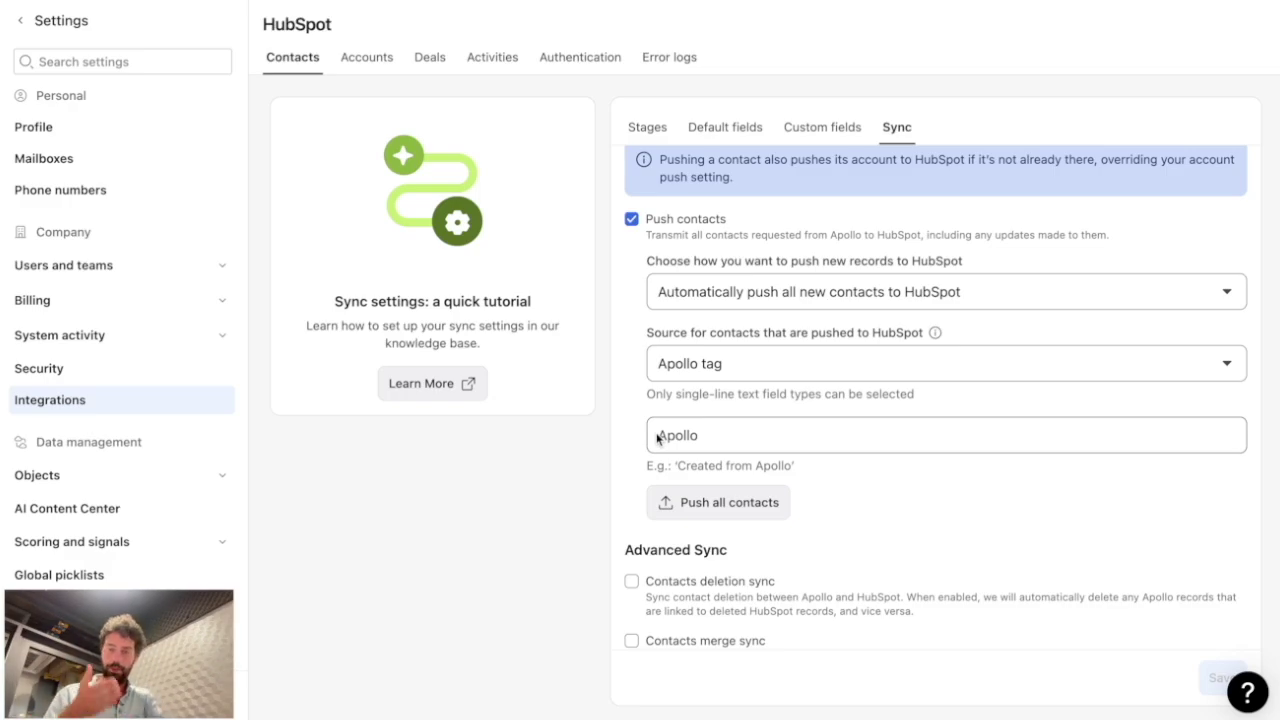
Inspect the source field and tag value for contacts pushed to HubSpot, and open the account integration settings
{"action": "double_click", "coordinate": [658, 440]}
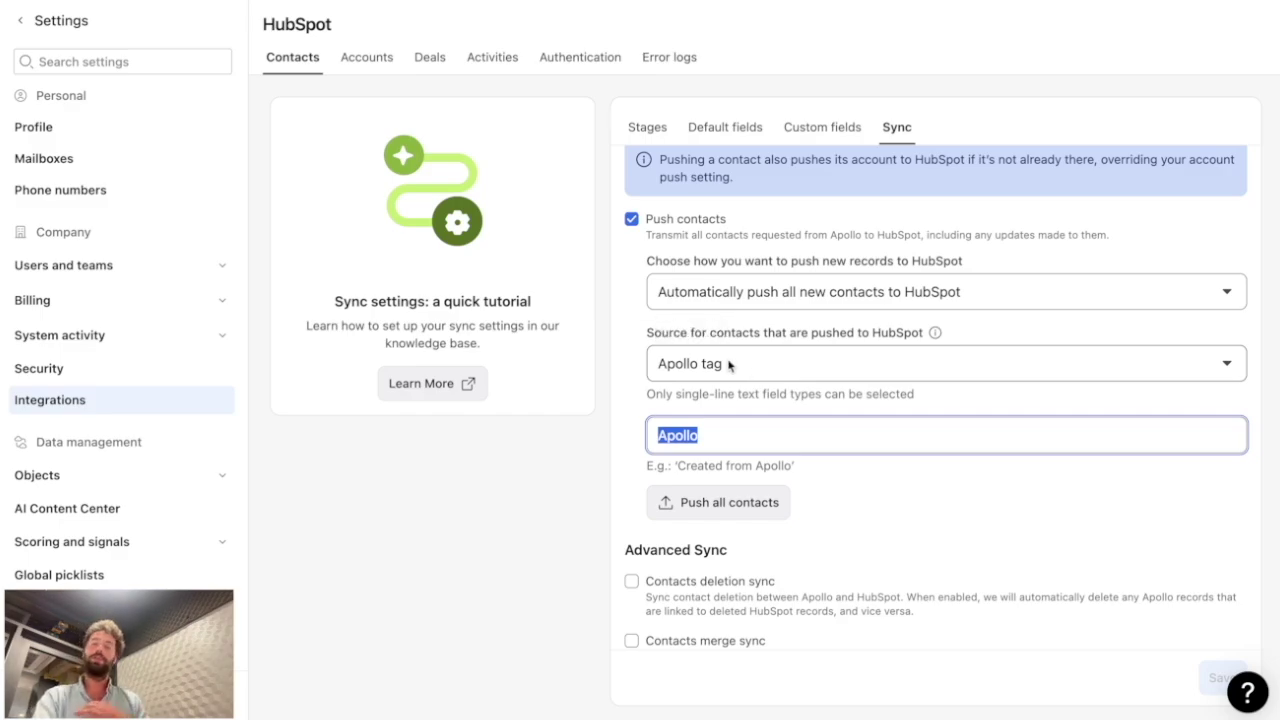
{"action": "left_click_drag", "start_coordinate": [664, 435], "coordinate": [748, 440]}
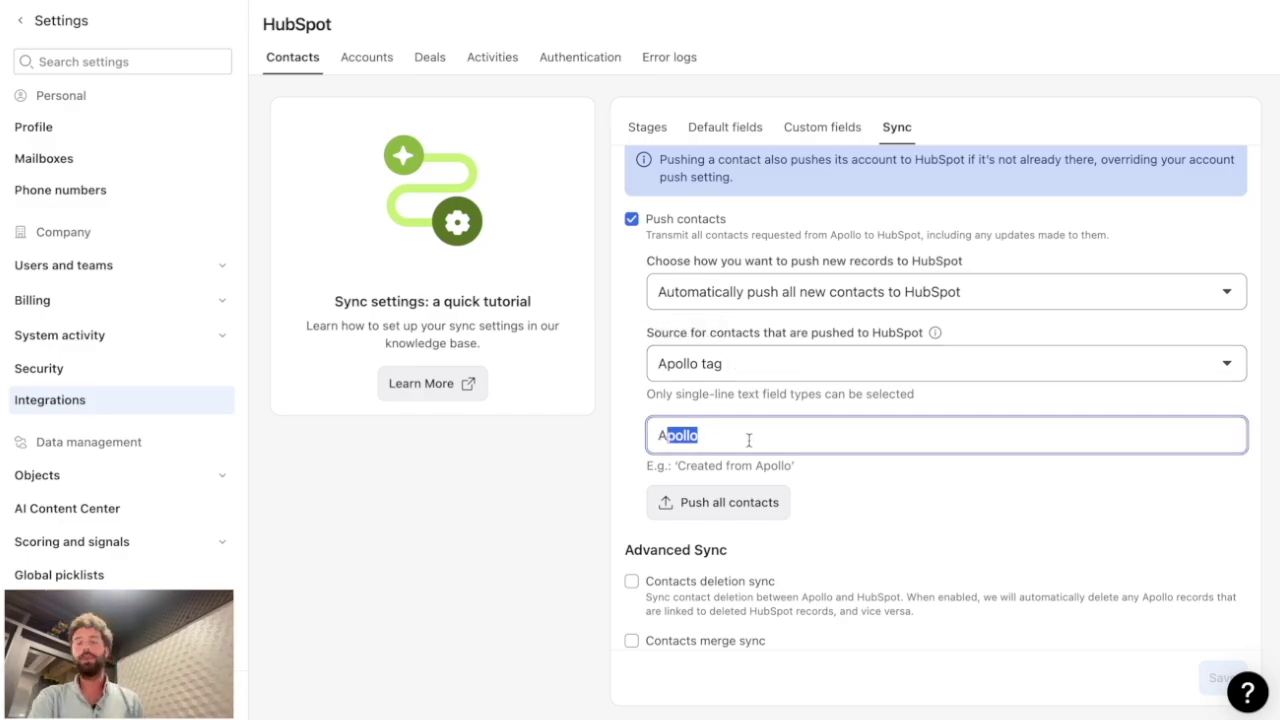
{"action": "left_click", "coordinate": [833, 487]}
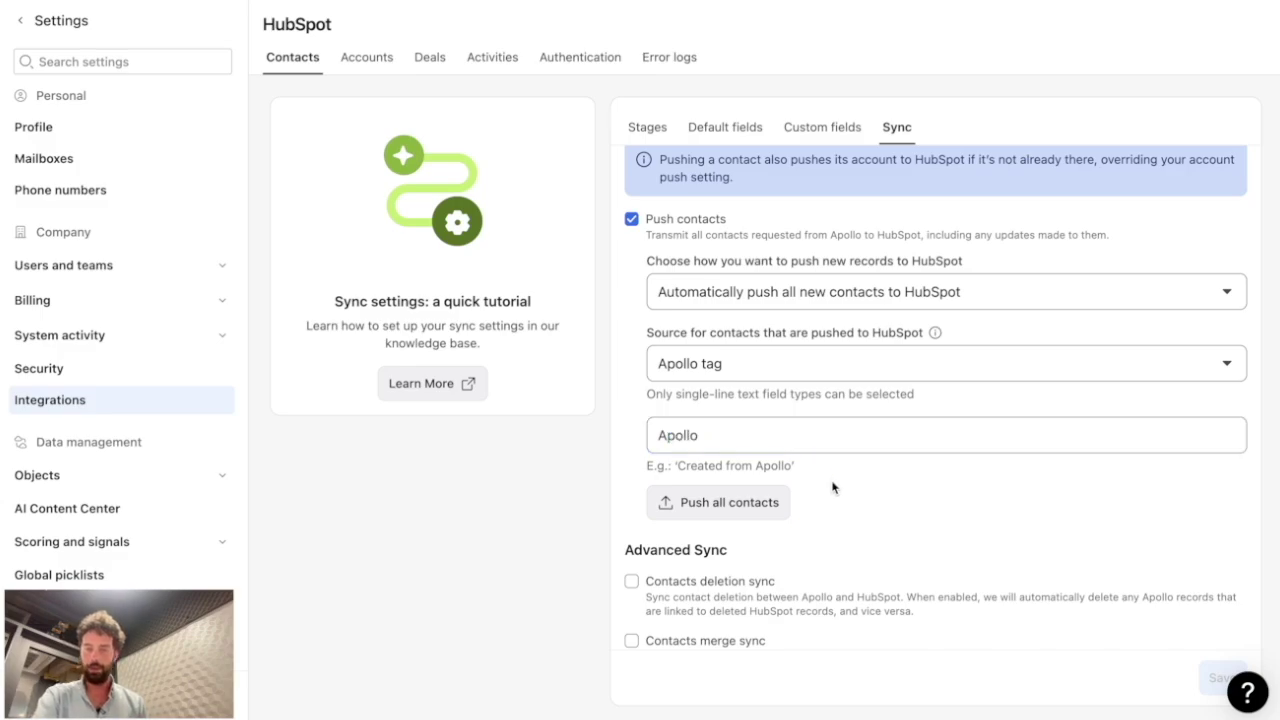
{"action": "scroll", "coordinate": [913, 219], "scroll_direction": "up", "scroll_amount": 3}
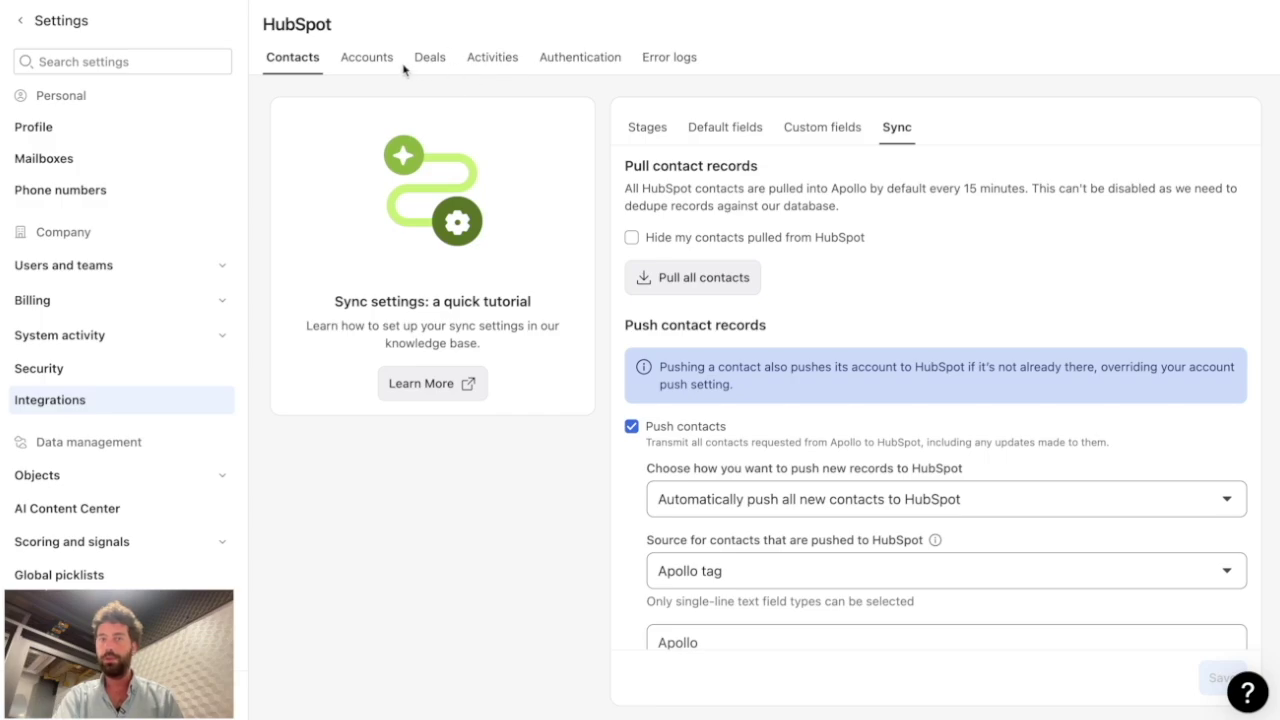
{"action": "left_click", "coordinate": [370, 64]}
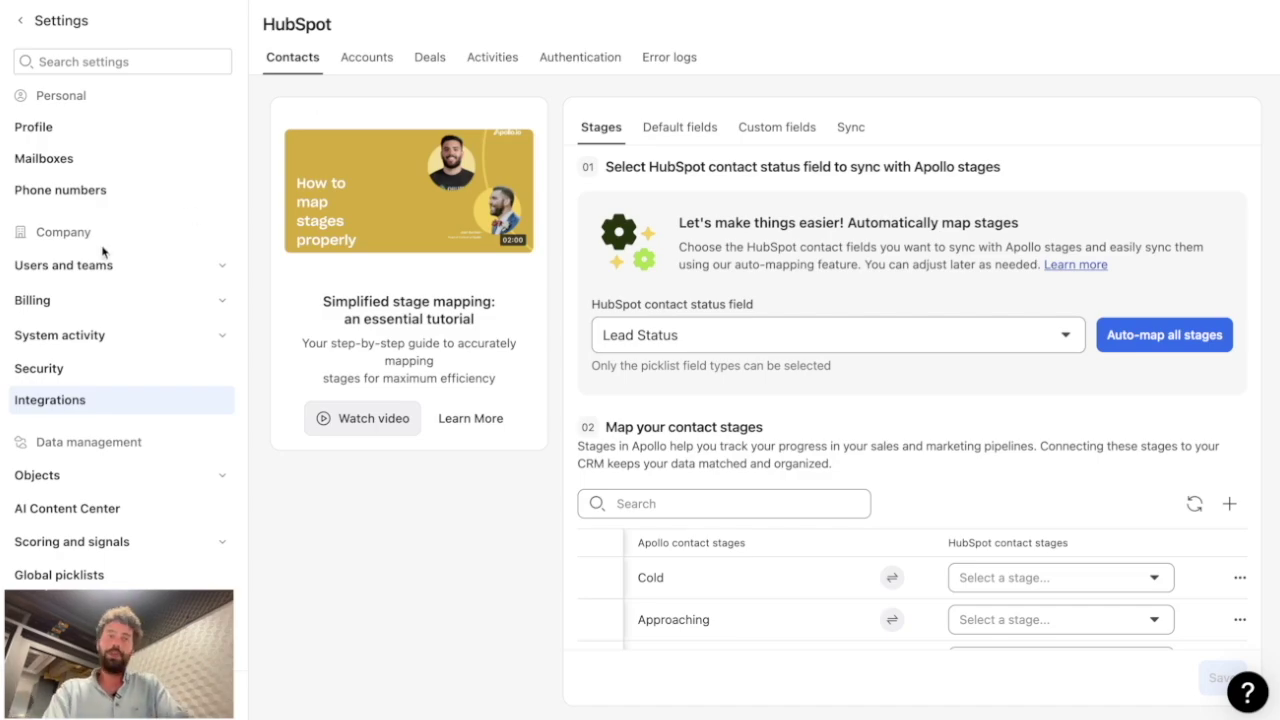
Leave the integration settings and open the job change alerts in data enrichment
{"action": "left_click", "coordinate": [22, 21]}
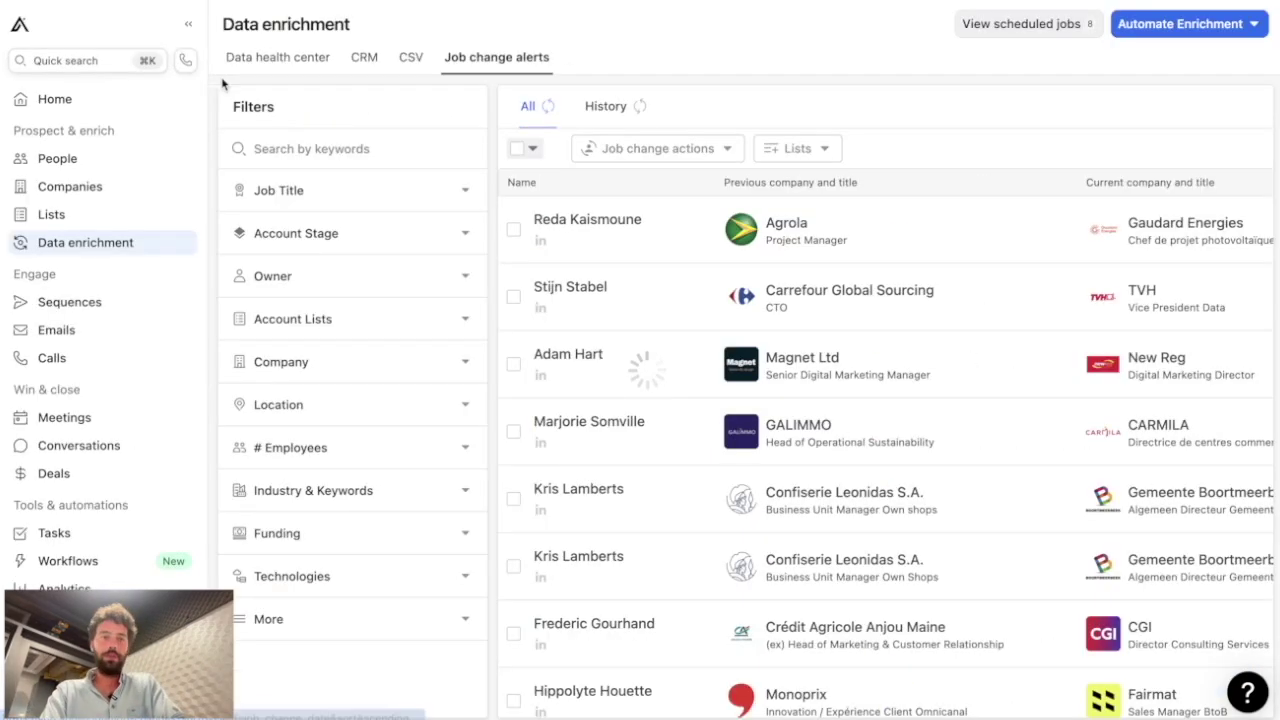
{"action": "left_click", "coordinate": [87, 250]}
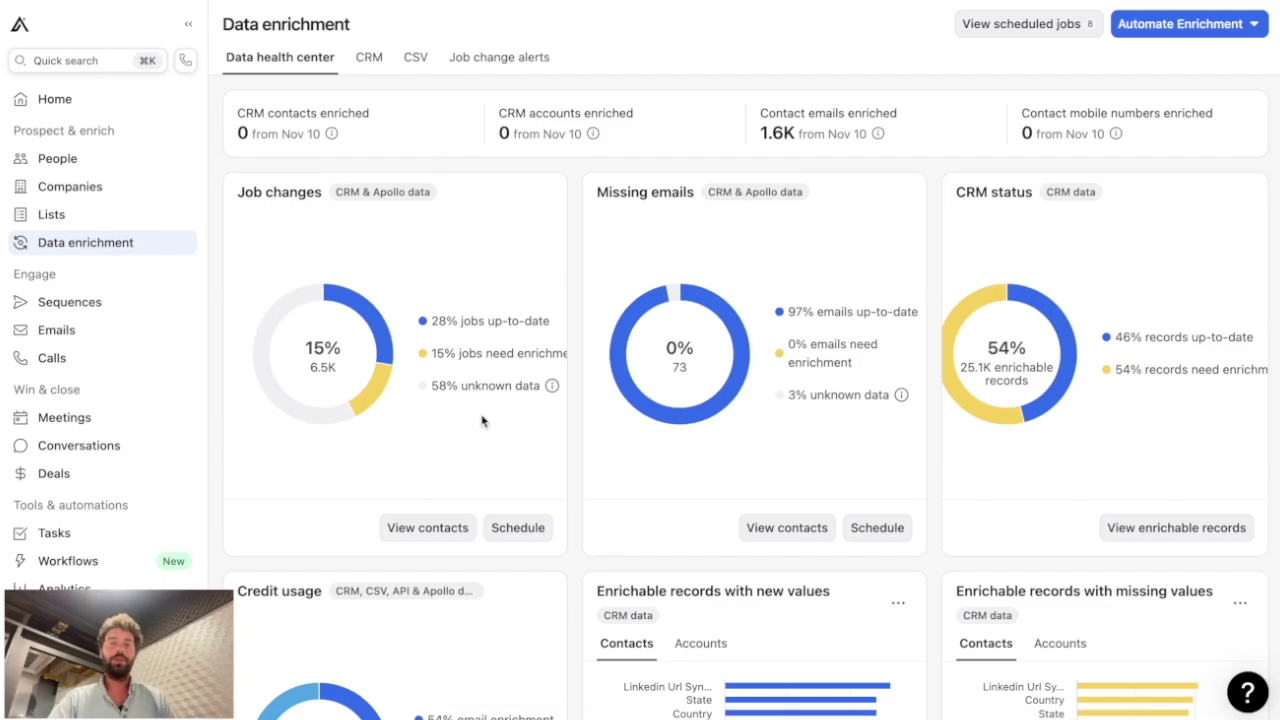
{"action": "left_click", "coordinate": [505, 64]}
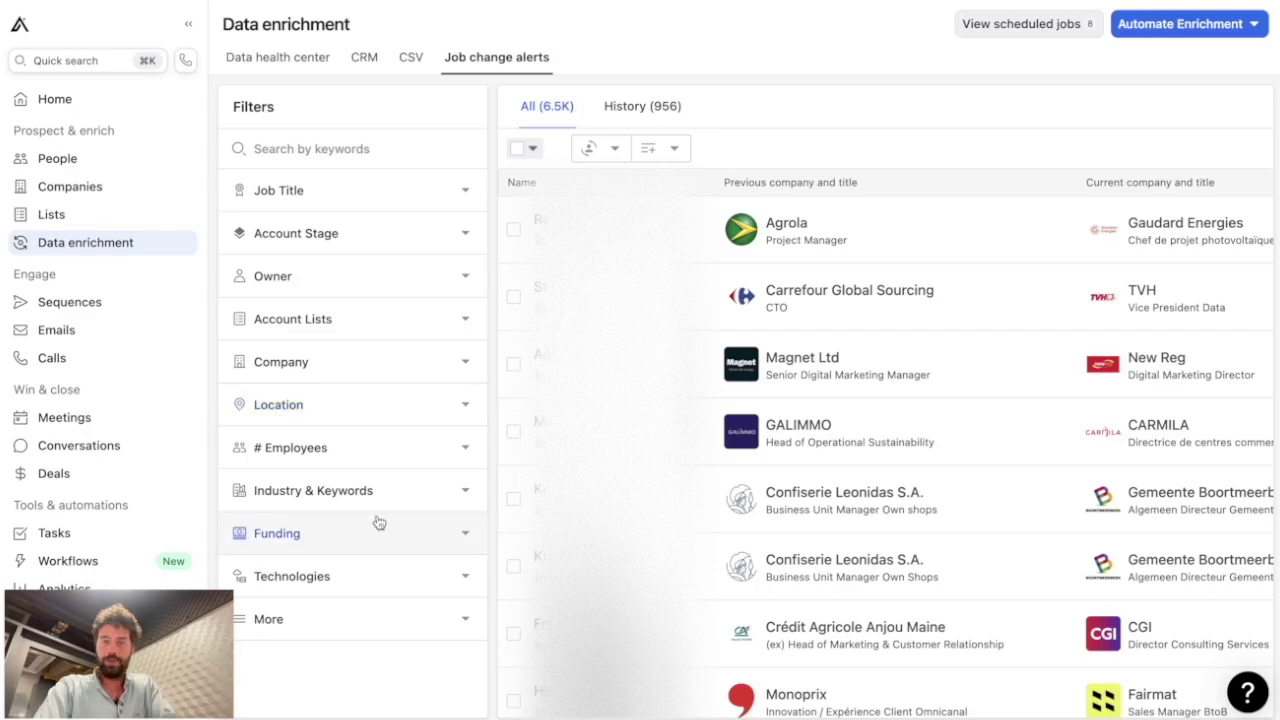
Filter the job change alerts by the location France
{"action": "left_click", "coordinate": [385, 410]}
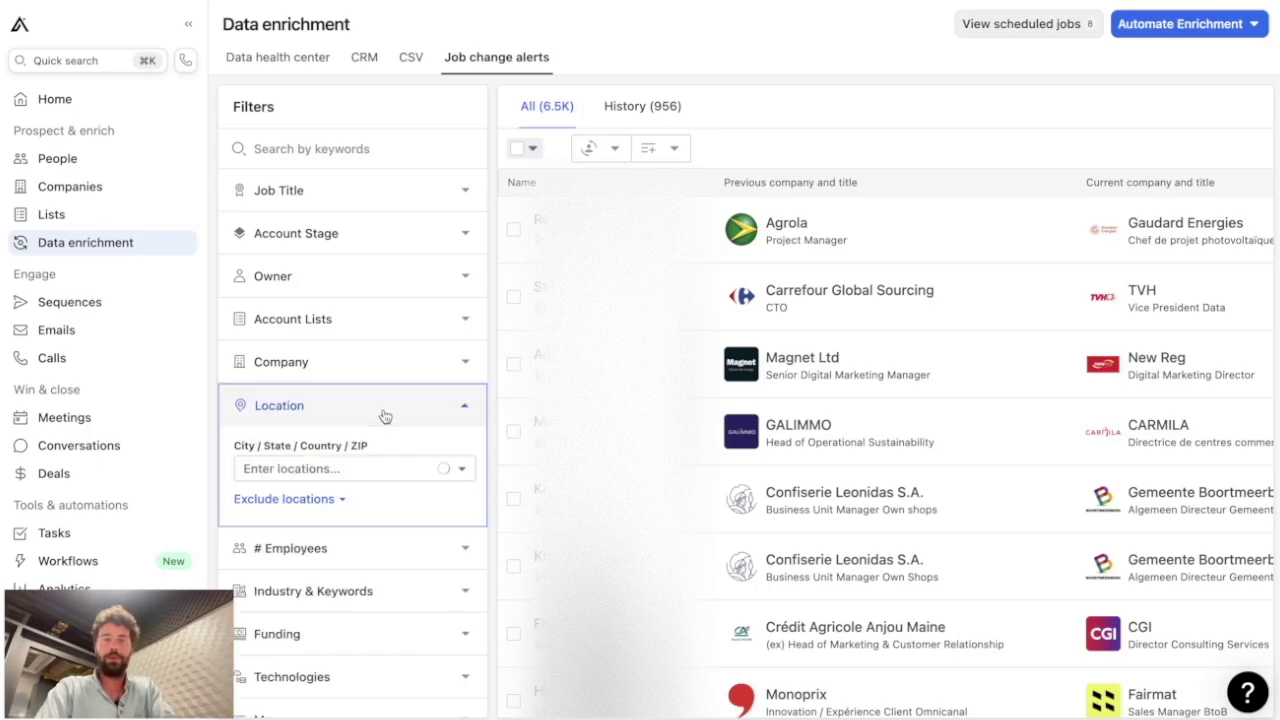
{"action": "left_click", "coordinate": [344, 468]}
{"action": "type", "text": "france"}
{"action": "key", "text": "Return"}
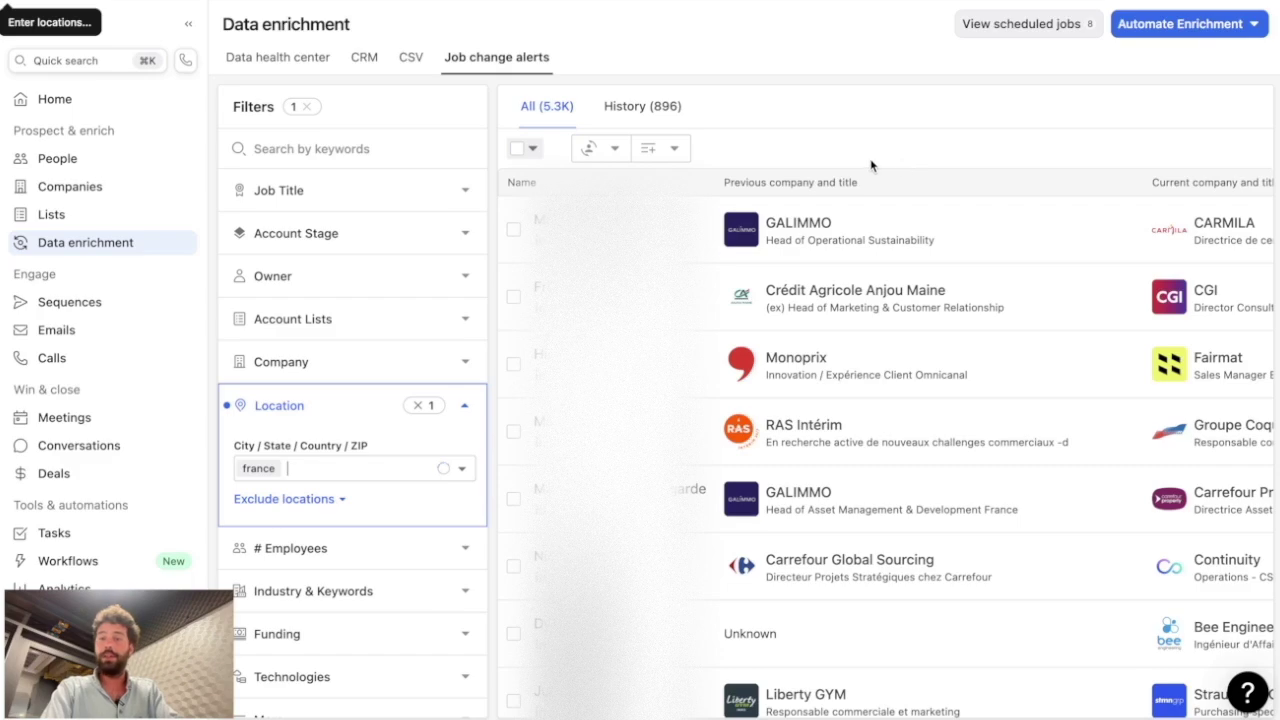
Select the first four contacts in the filtered list and update the existing contacts with their job changes
{"action": "left_click", "coordinate": [513, 229]}
{"action": "left_click", "coordinate": [513, 298]}
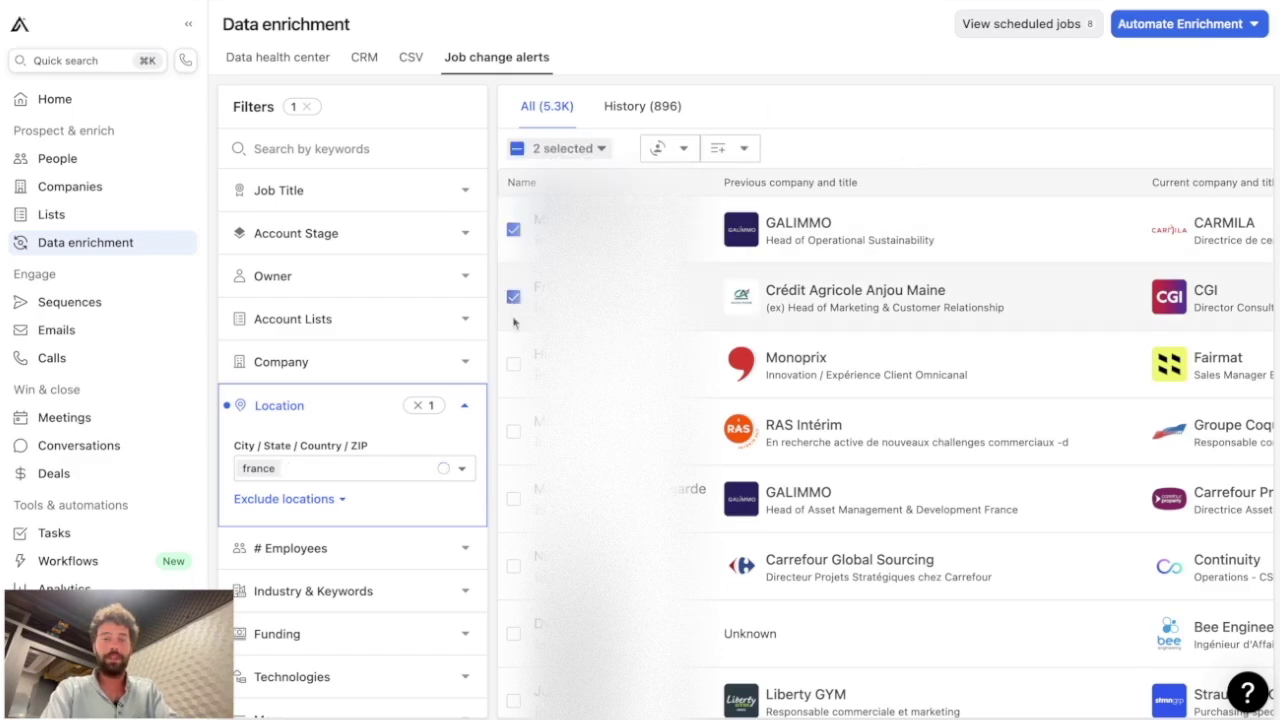
{"action": "left_click", "coordinate": [513, 364]}
{"action": "left_click", "coordinate": [513, 432]}
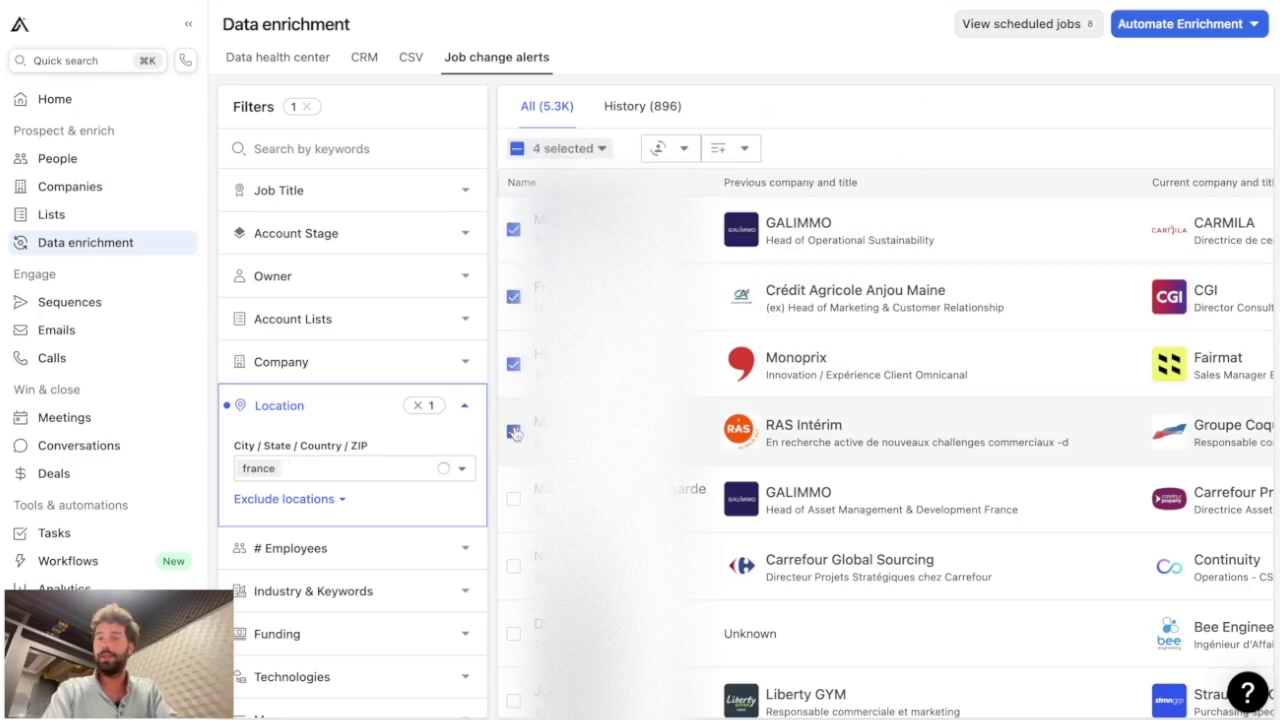
{"action": "left_click", "coordinate": [685, 150]}
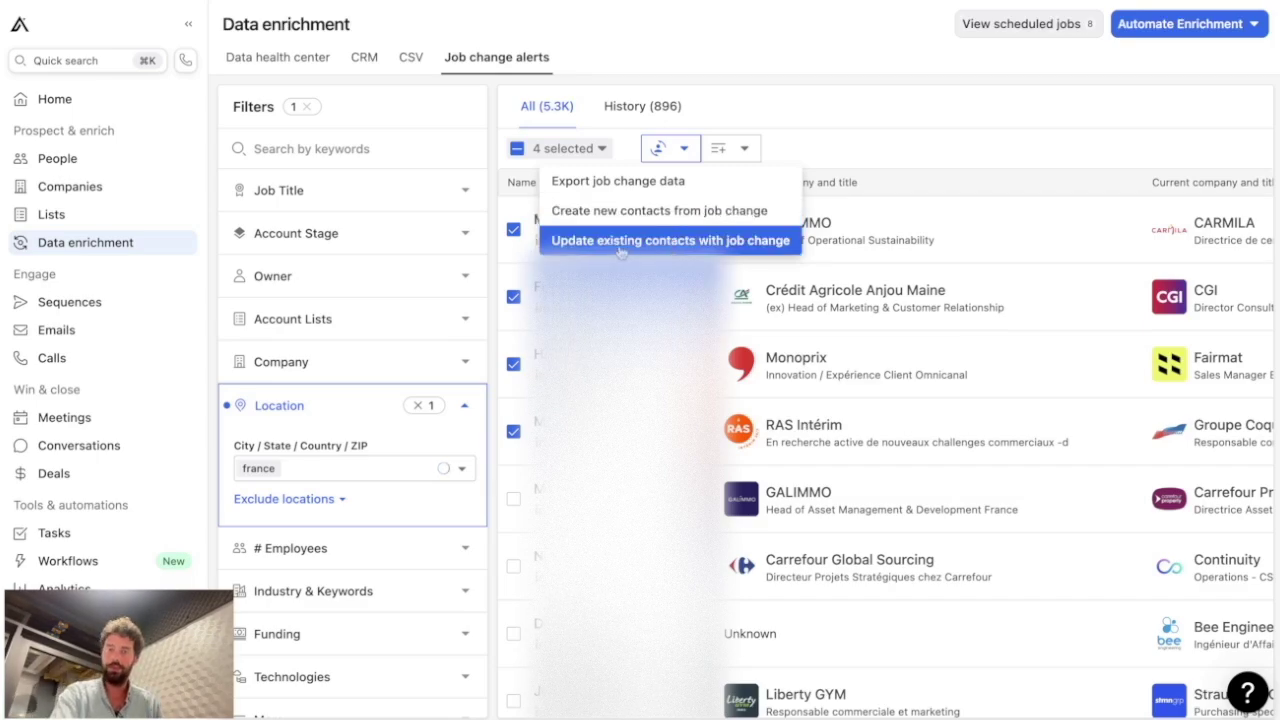
{"action": "left_click", "coordinate": [697, 240]}
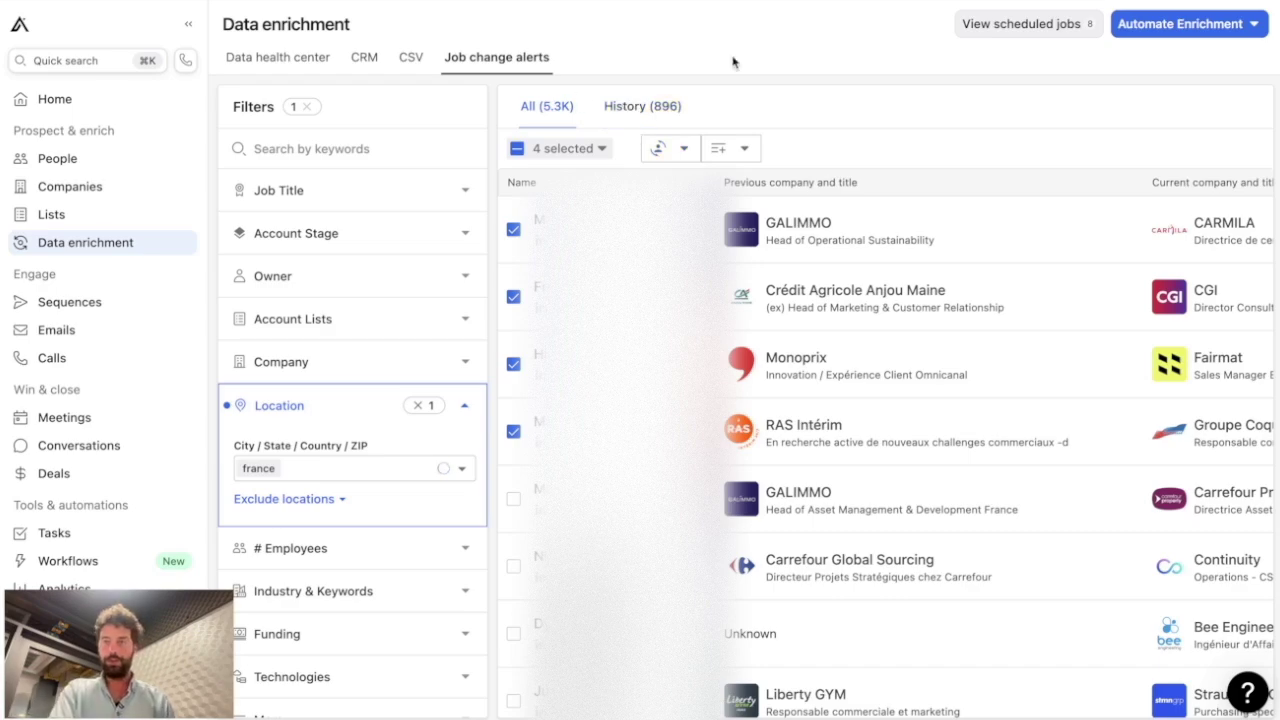
Create a scheduled enrichment job with Contacts as the object to enrich
{"action": "left_click", "coordinate": [1188, 34]}
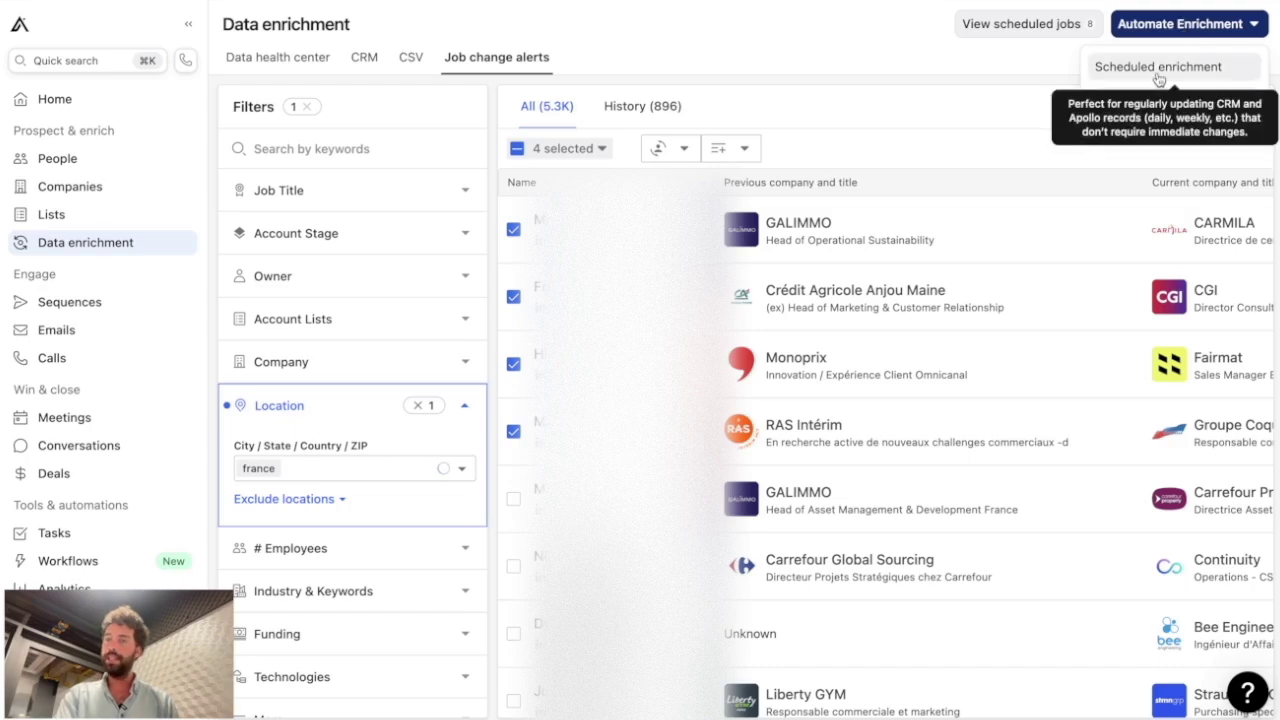
{"action": "left_click", "coordinate": [1157, 72]}
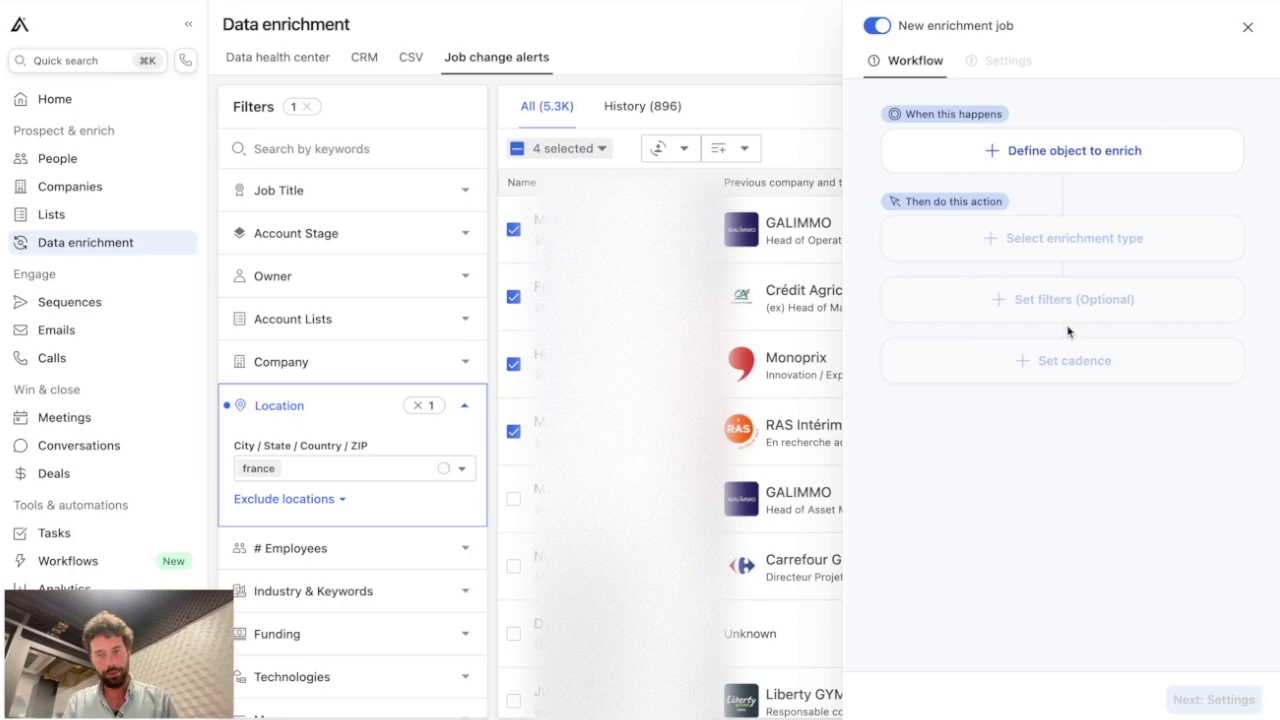
{"action": "left_click", "coordinate": [1017, 165]}
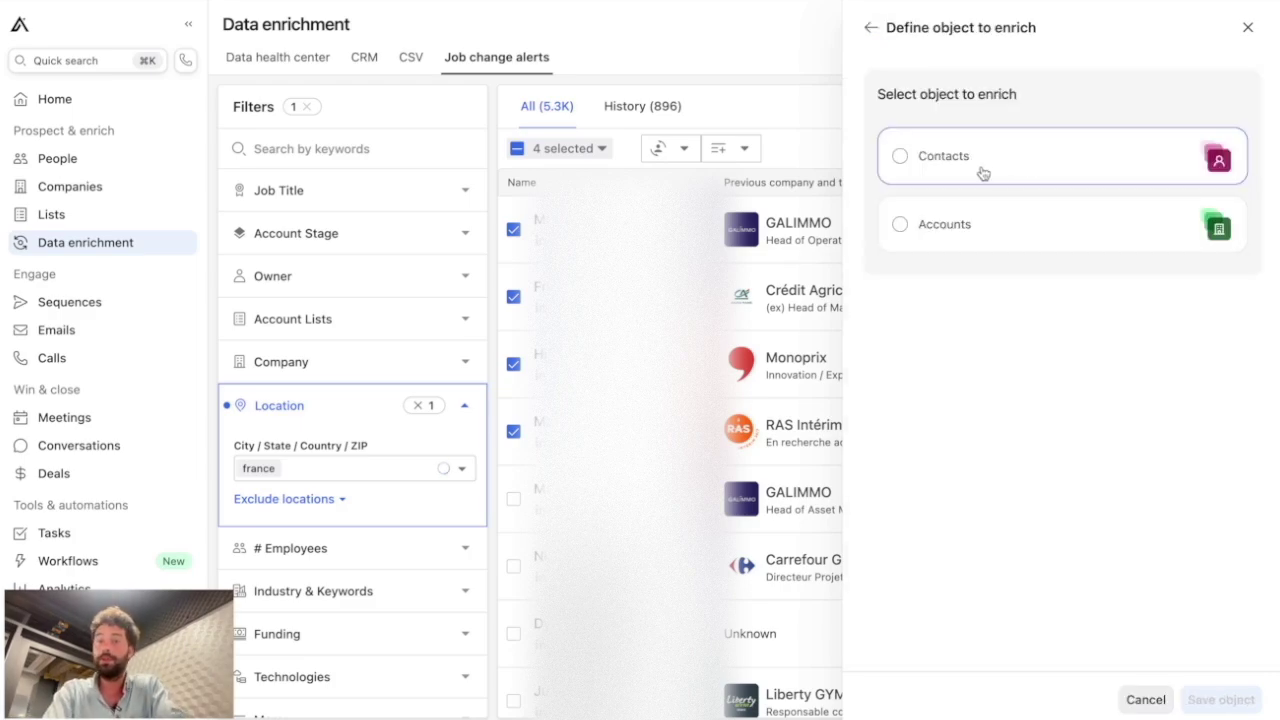
{"action": "left_click", "coordinate": [901, 157]}
{"action": "left_click", "coordinate": [1195, 699]}
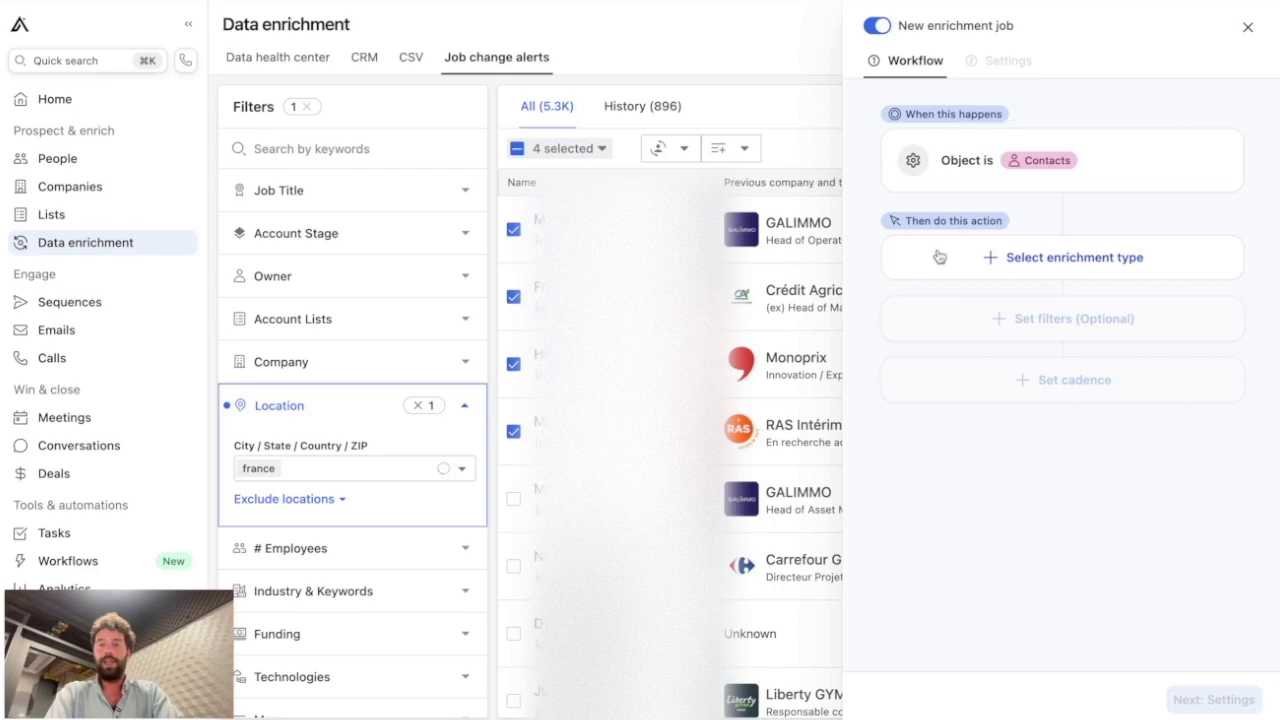
Set the enrichment type to Job changes with existing contacts updated, and save the action
{"action": "left_click", "coordinate": [988, 259]}
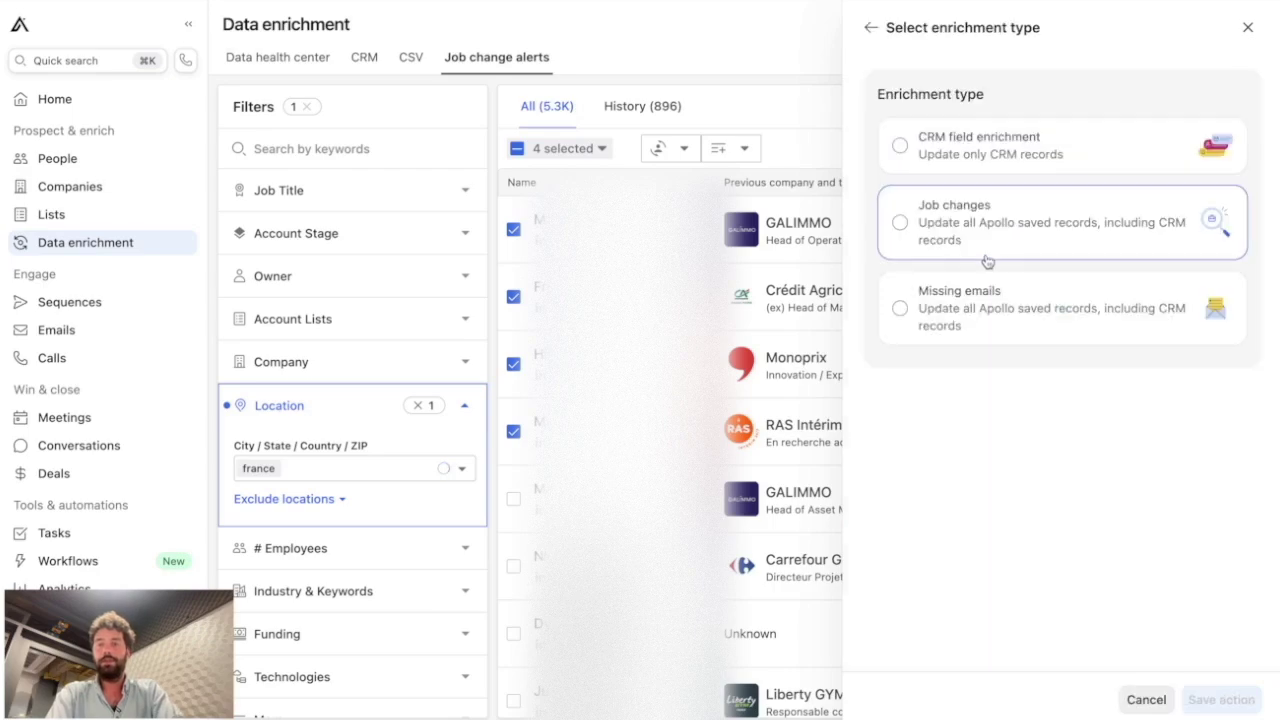
{"action": "left_click", "coordinate": [900, 222]}
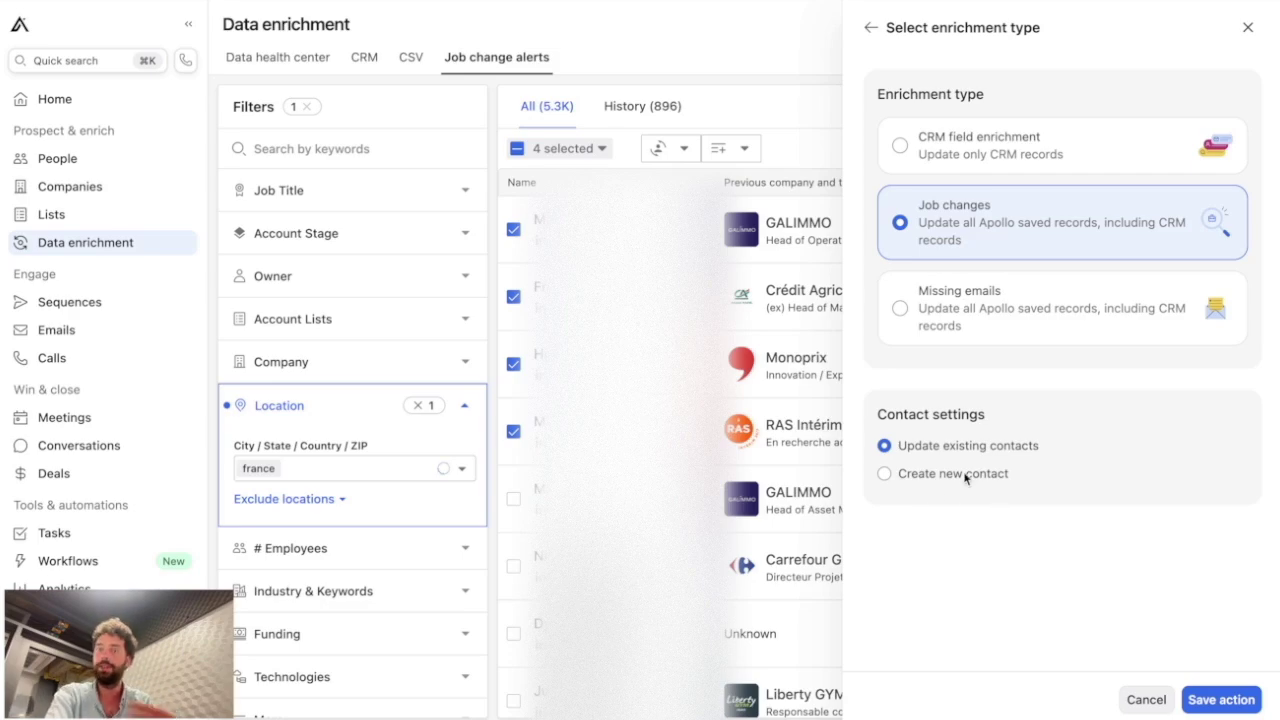
{"action": "left_click", "coordinate": [1208, 702]}
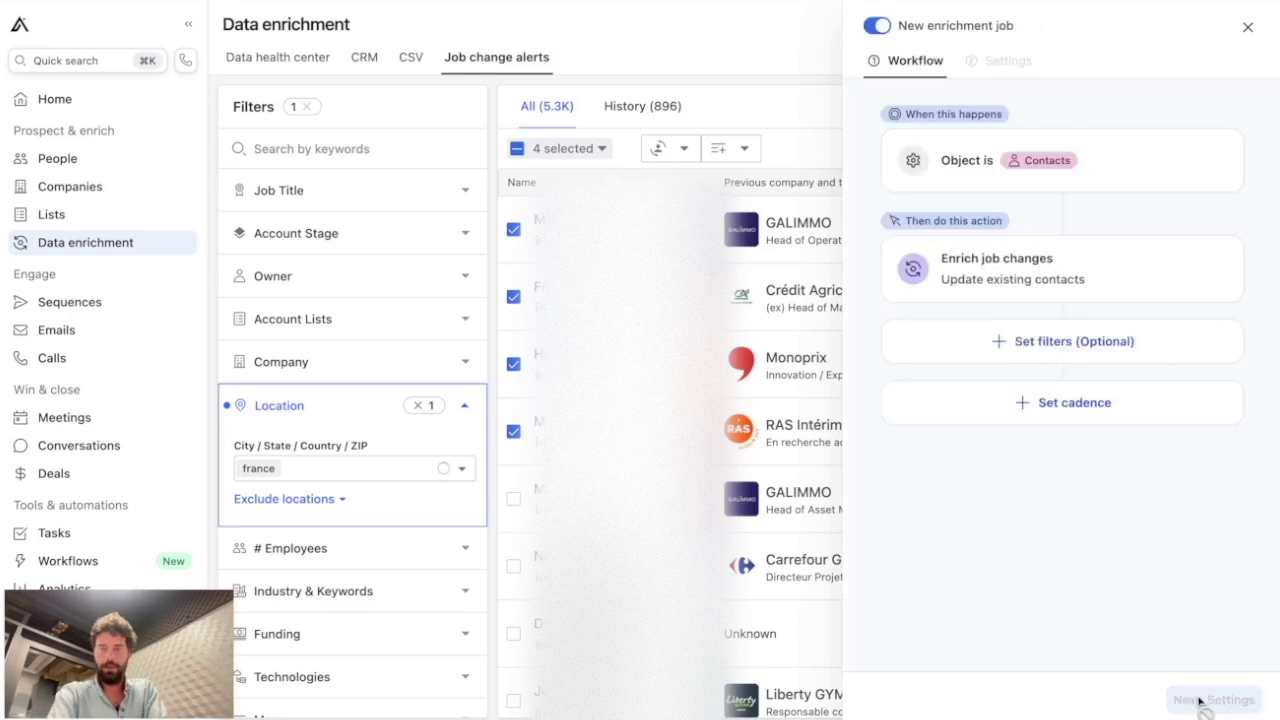
Add a filter to the enrichment job that limits the records to contacts located in France
{"action": "left_click", "coordinate": [1016, 346]}
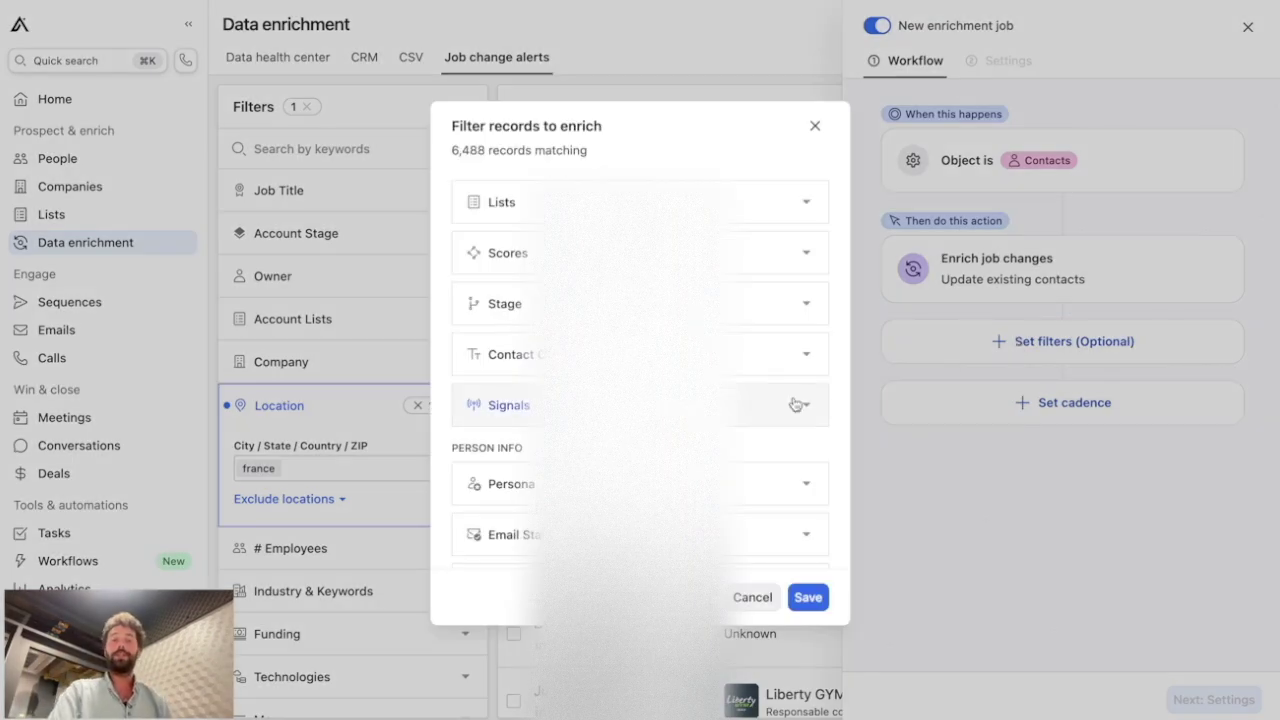
{"action": "scroll", "coordinate": [740, 420], "scroll_direction": "down", "scroll_amount": 1}
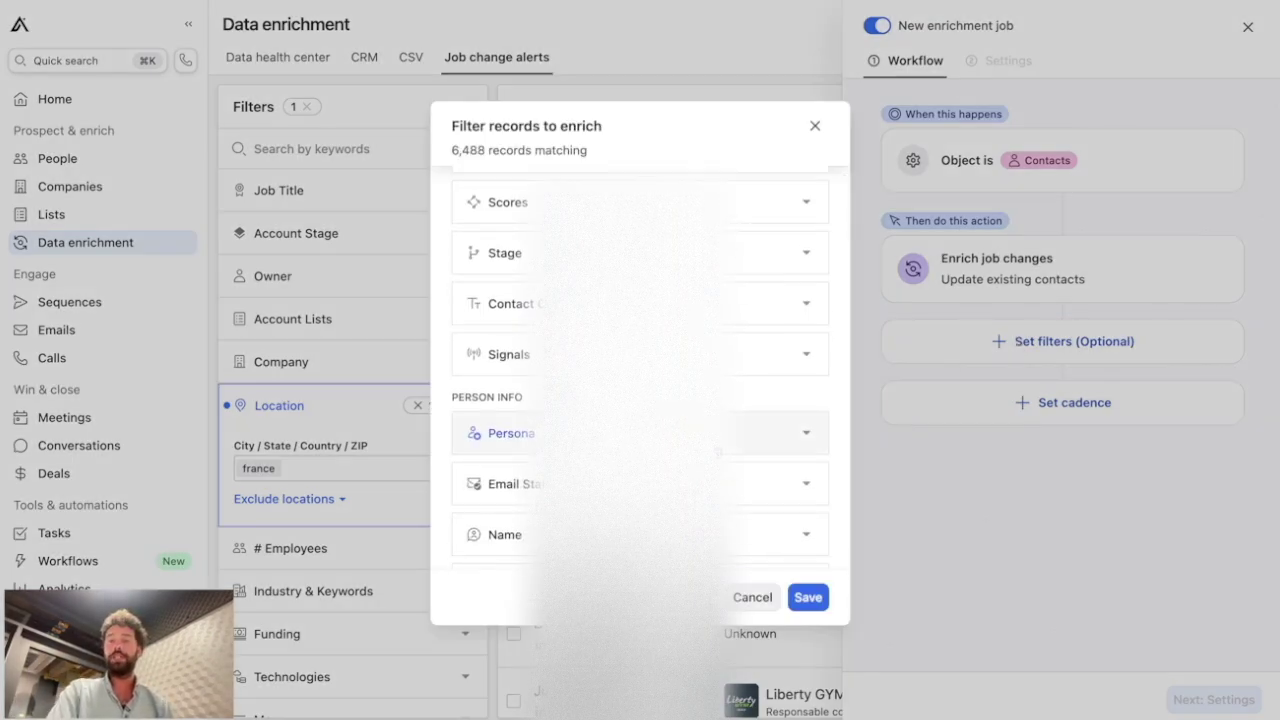
{"action": "scroll", "coordinate": [717, 452], "scroll_direction": "down", "scroll_amount": 5}
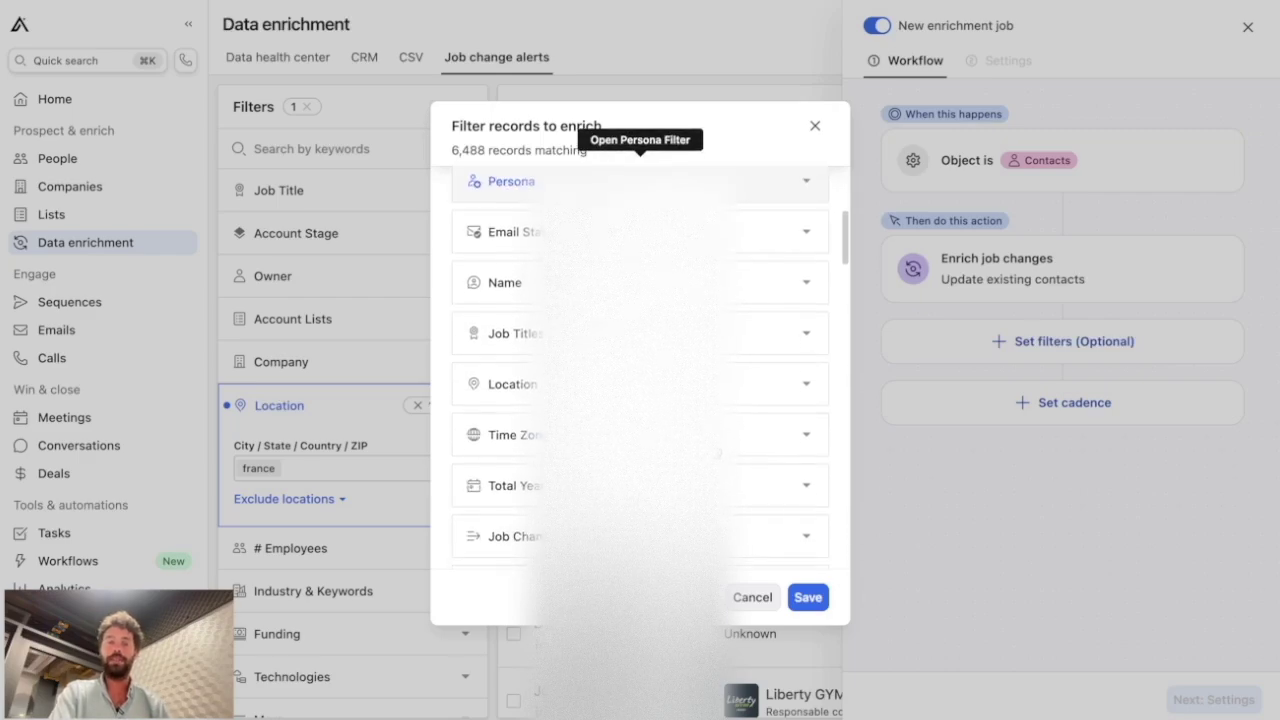
{"action": "left_click", "coordinate": [640, 384]}
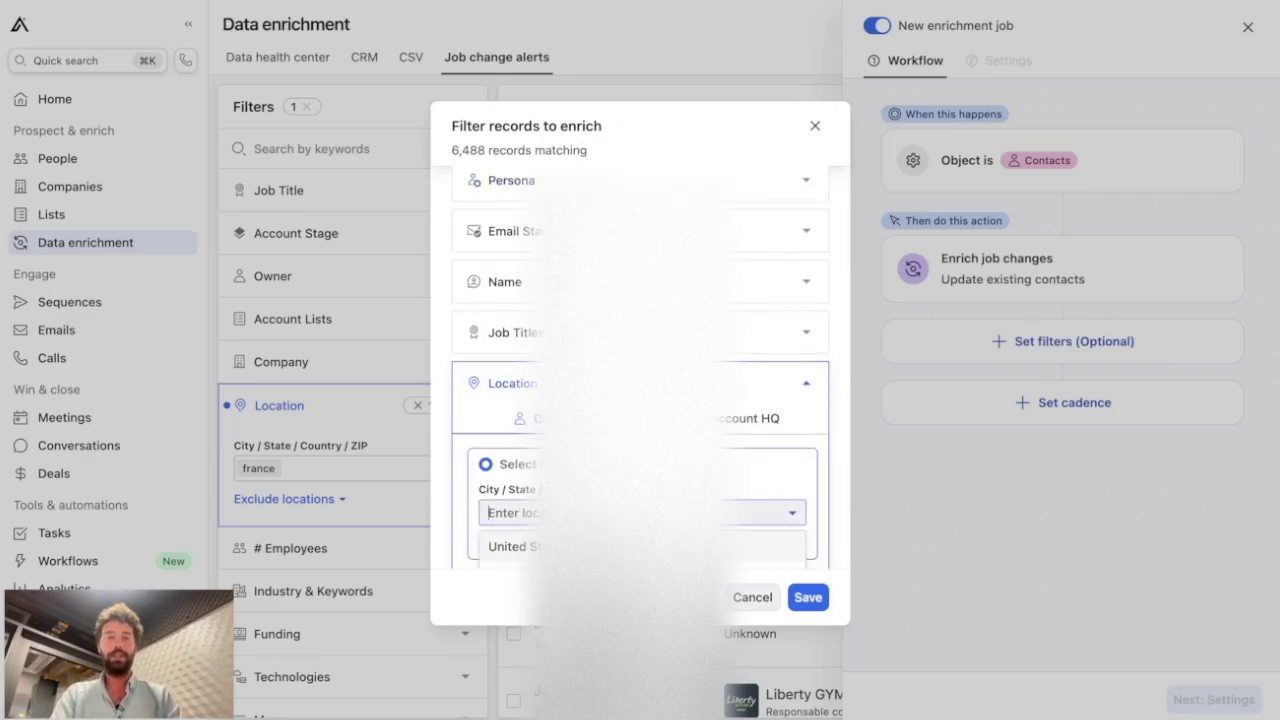
{"action": "type", "text": "france"}
{"action": "key", "text": "Return"}
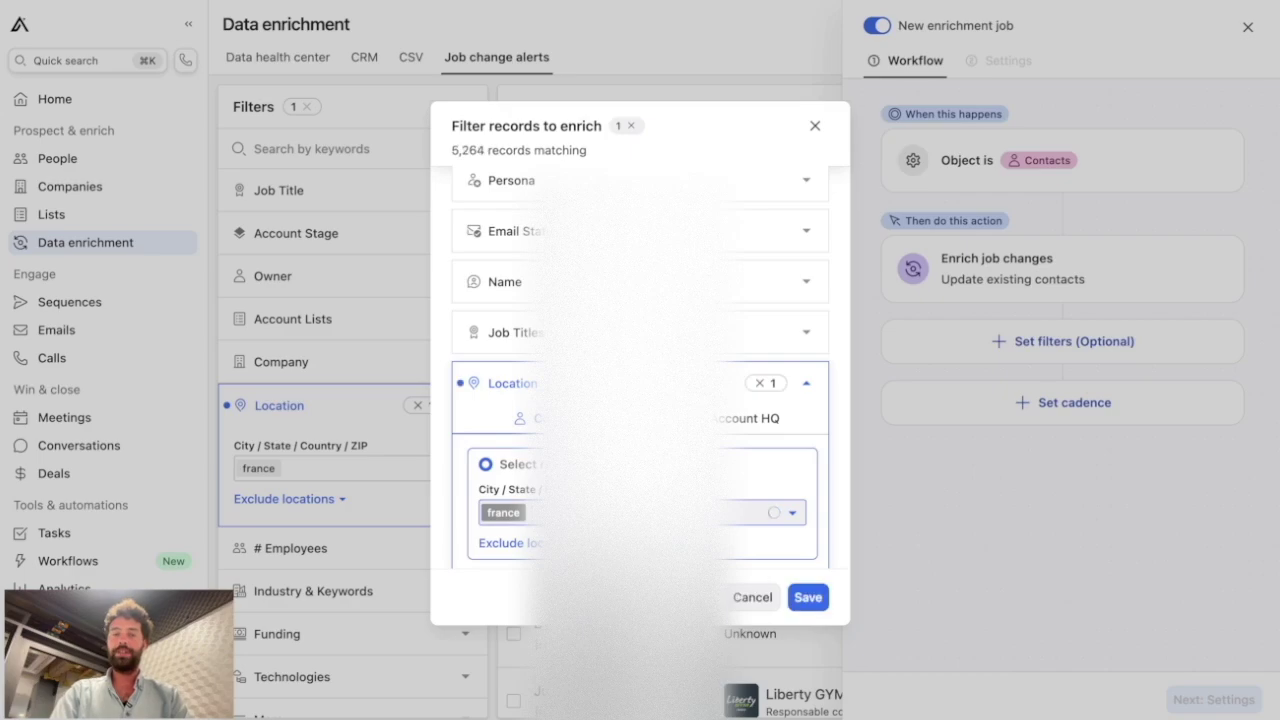
Filter the records also by the contact custom field Recopy Top Target Vérifié (Apollo) being exactly True, and save the filters
{"action": "scroll", "coordinate": [640, 370], "scroll_direction": "down", "scroll_amount": 8}
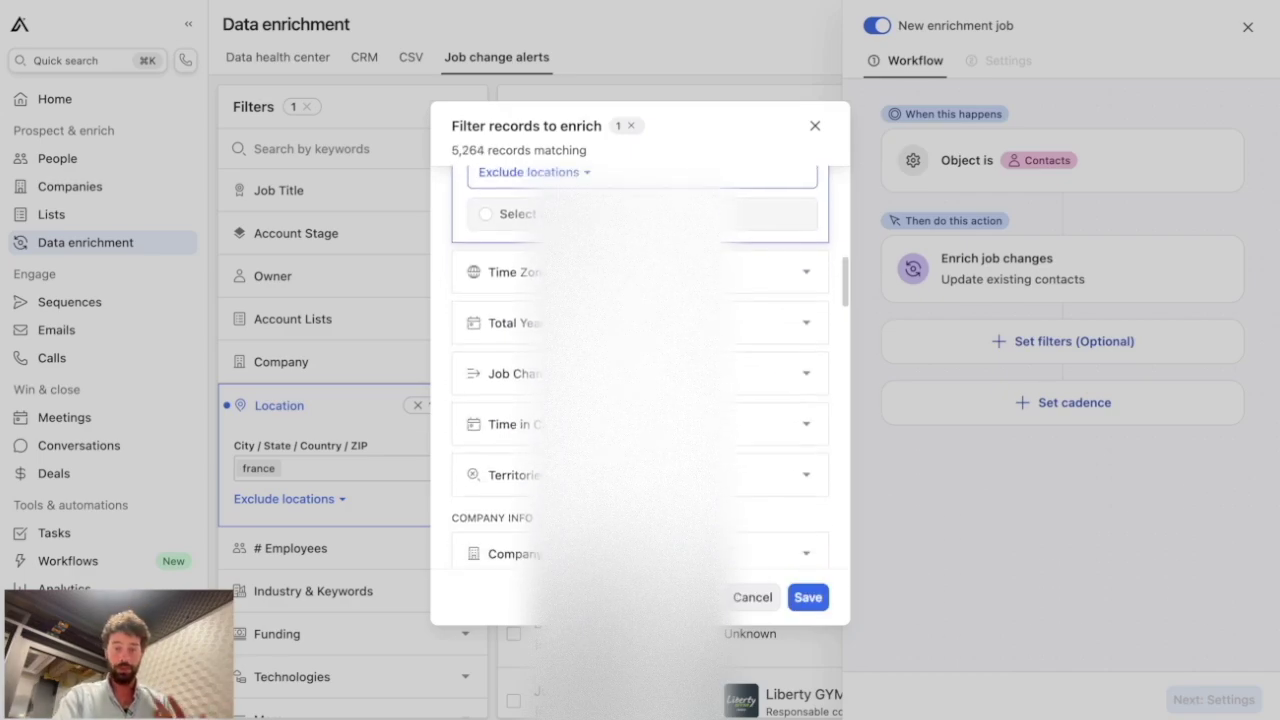
{"action": "scroll", "coordinate": [640, 370], "scroll_direction": "up", "scroll_amount": 5}
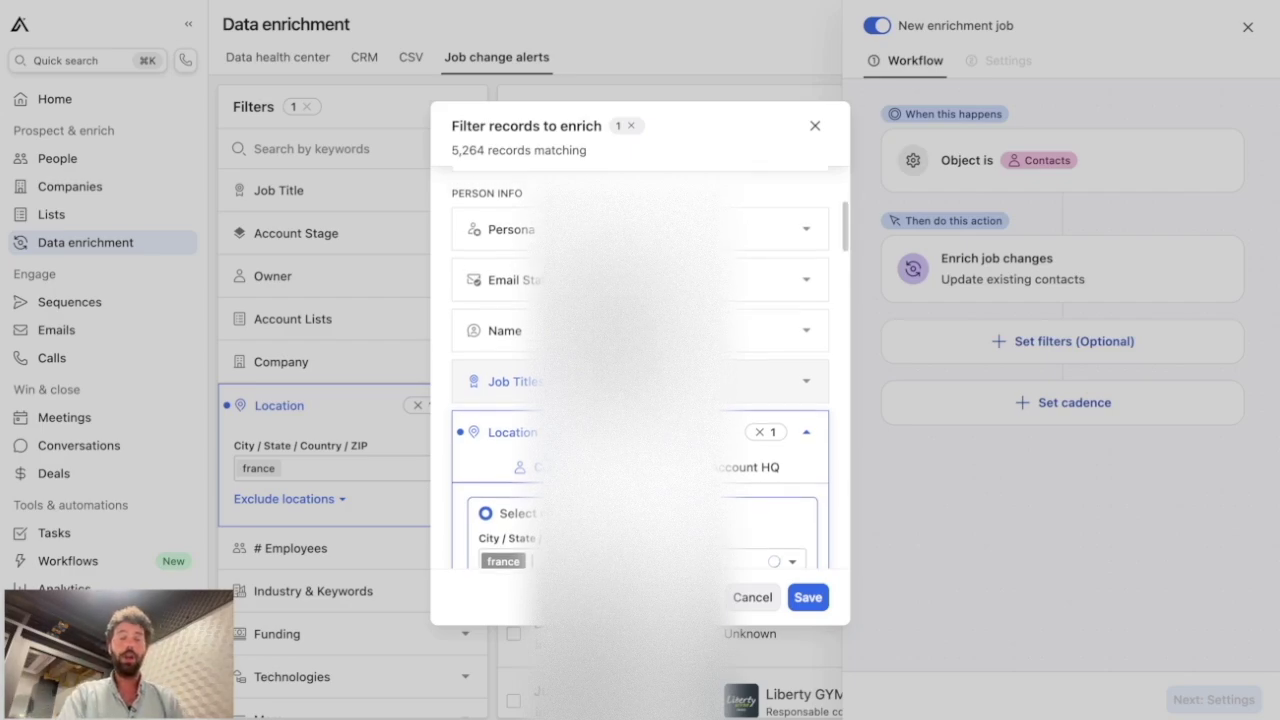
{"action": "scroll", "coordinate": [640, 365], "scroll_direction": "up", "scroll_amount": 3}
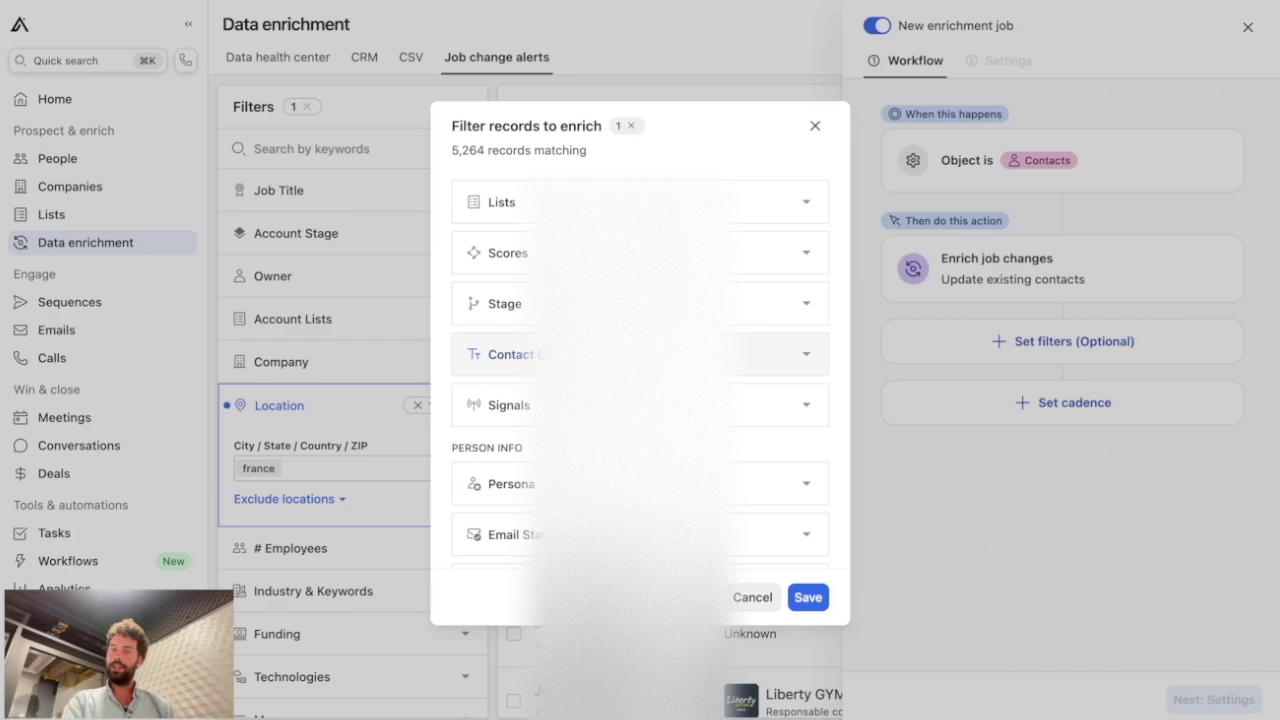
{"action": "left_click", "coordinate": [640, 354]}
{"action": "type", "text": "top tar"}
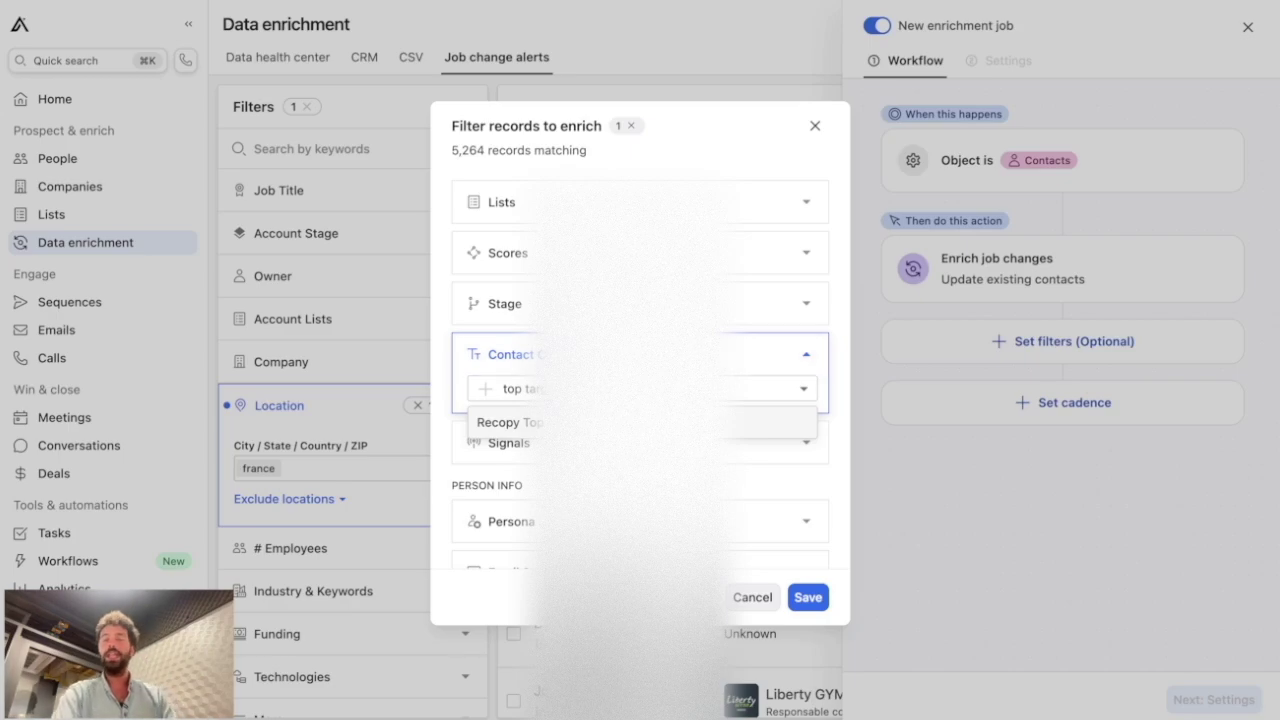
{"action": "left_click", "coordinate": [510, 422]}
{"action": "left_click", "coordinate": [505, 455]}
{"action": "left_click", "coordinate": [495, 489]}
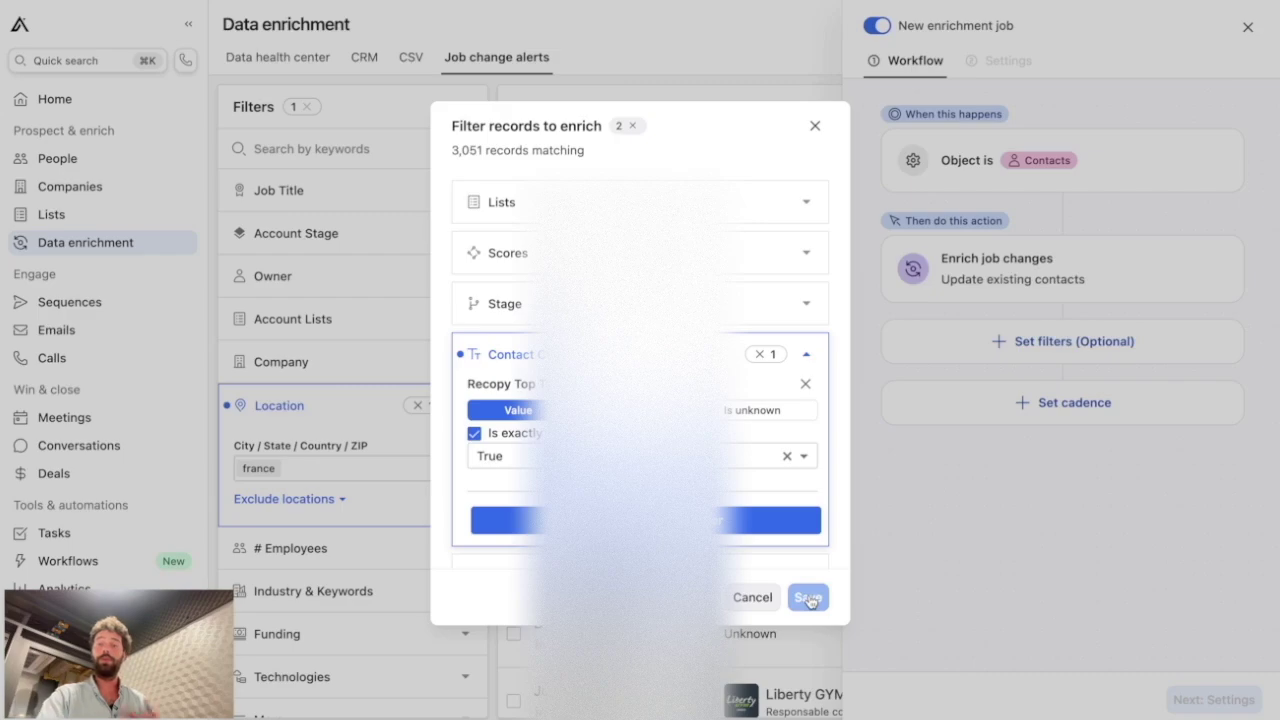
{"action": "left_click", "coordinate": [808, 598]}
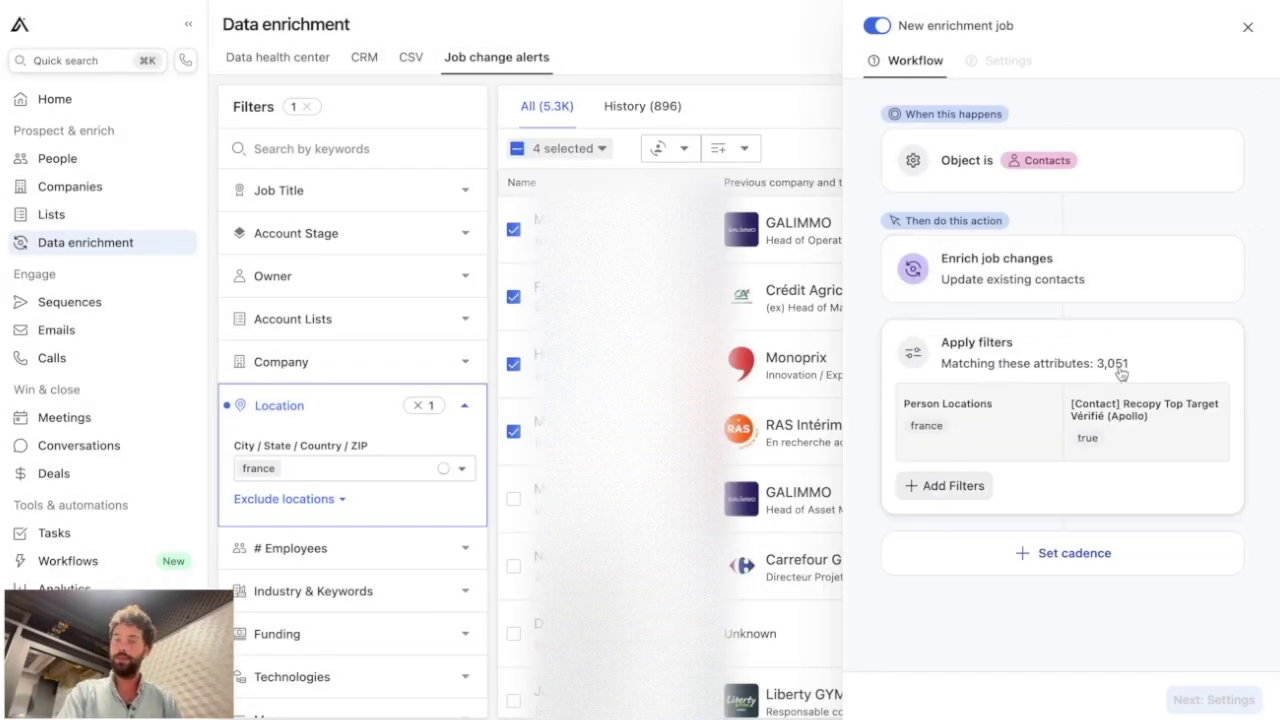
Set the job's cadence to Daily with a limit of 10 credits per run, and save the cadence
{"action": "left_click", "coordinate": [1048, 562]}
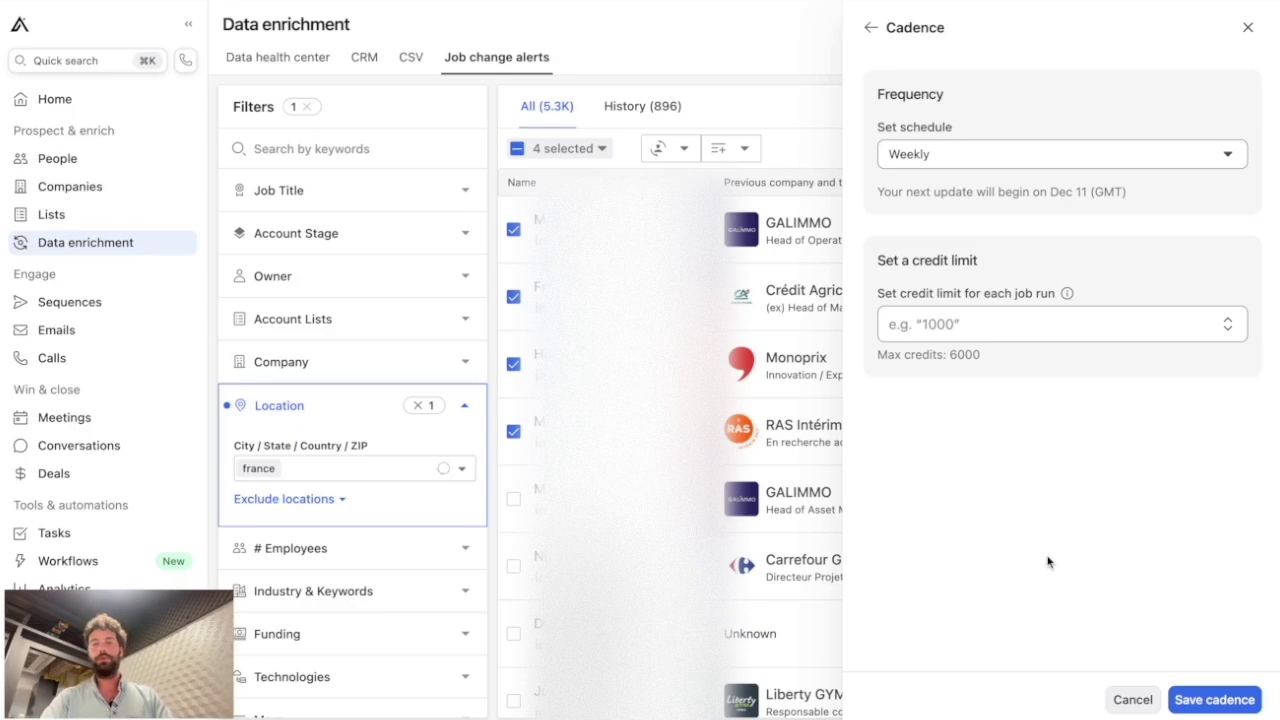
{"action": "left_click", "coordinate": [1099, 157]}
{"action": "left_click", "coordinate": [1010, 203]}
{"action": "left_click", "coordinate": [940, 324]}
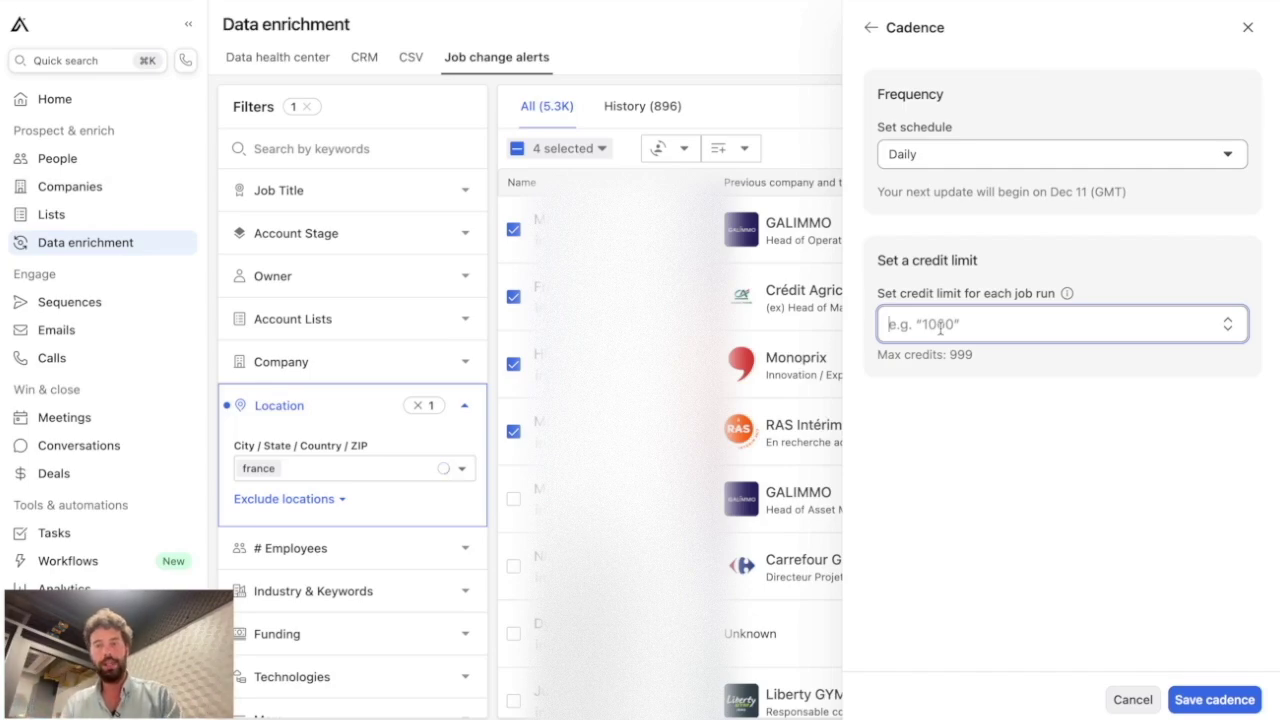
{"action": "type", "text": "10"}
{"action": "left_click", "coordinate": [1043, 418]}
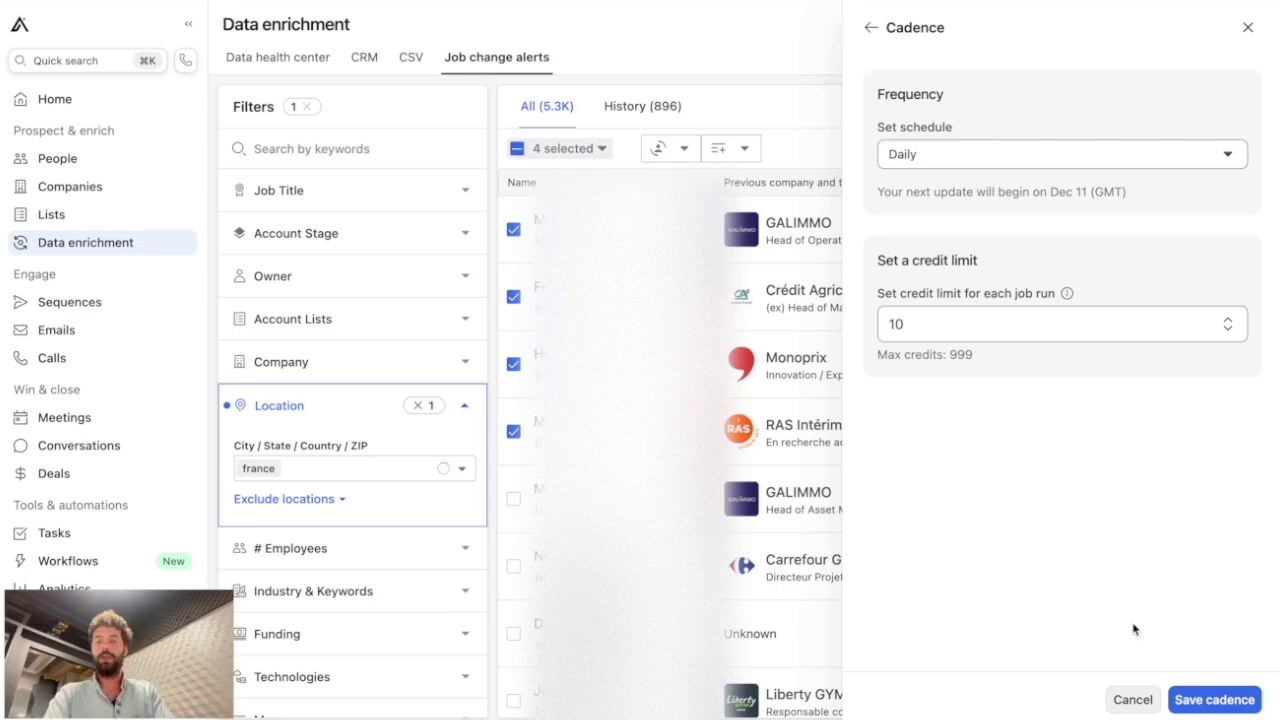
{"action": "left_click", "coordinate": [1216, 703]}
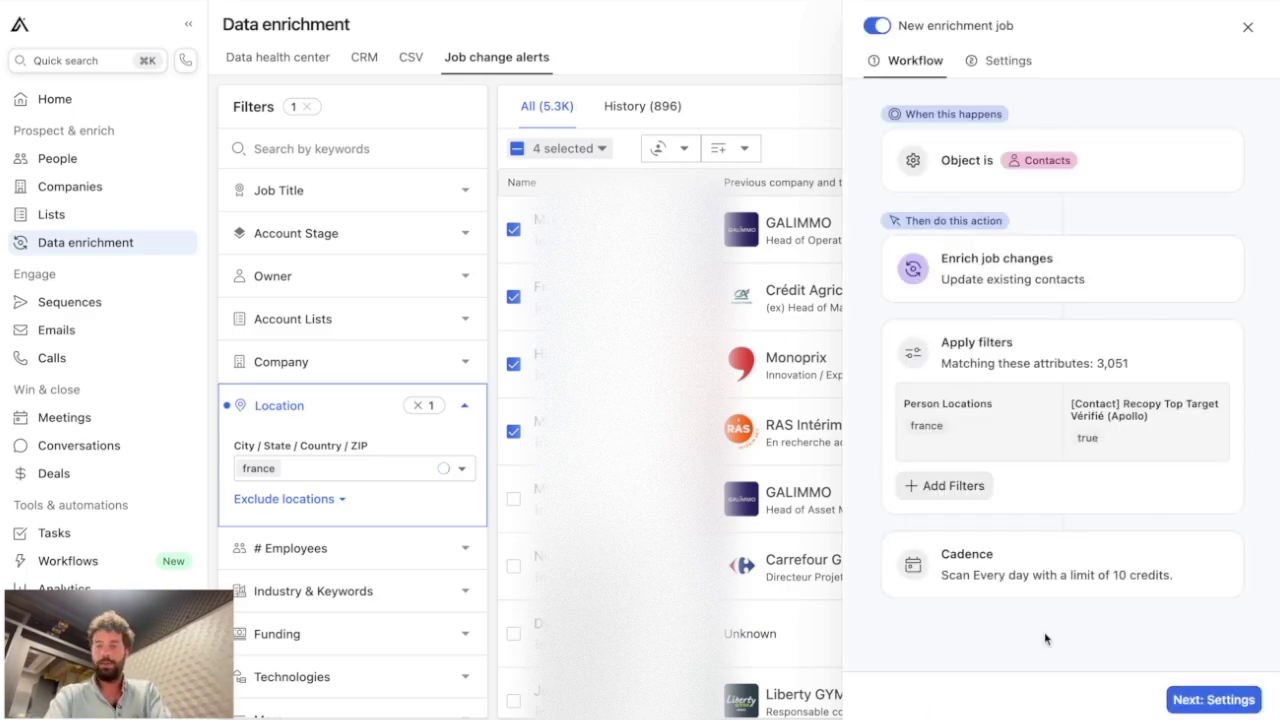
Name the enrichment job "test", deactivate it and save it
{"action": "left_click", "coordinate": [1186, 705]}
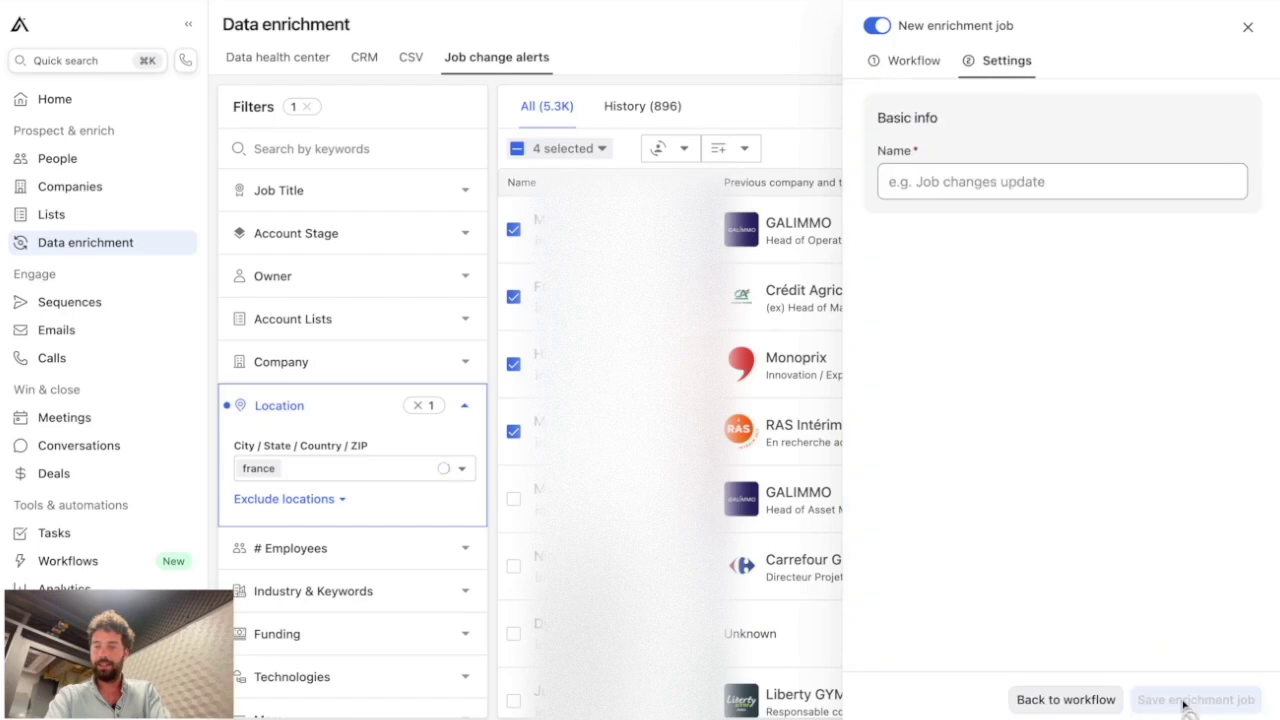
{"action": "left_click", "coordinate": [922, 185]}
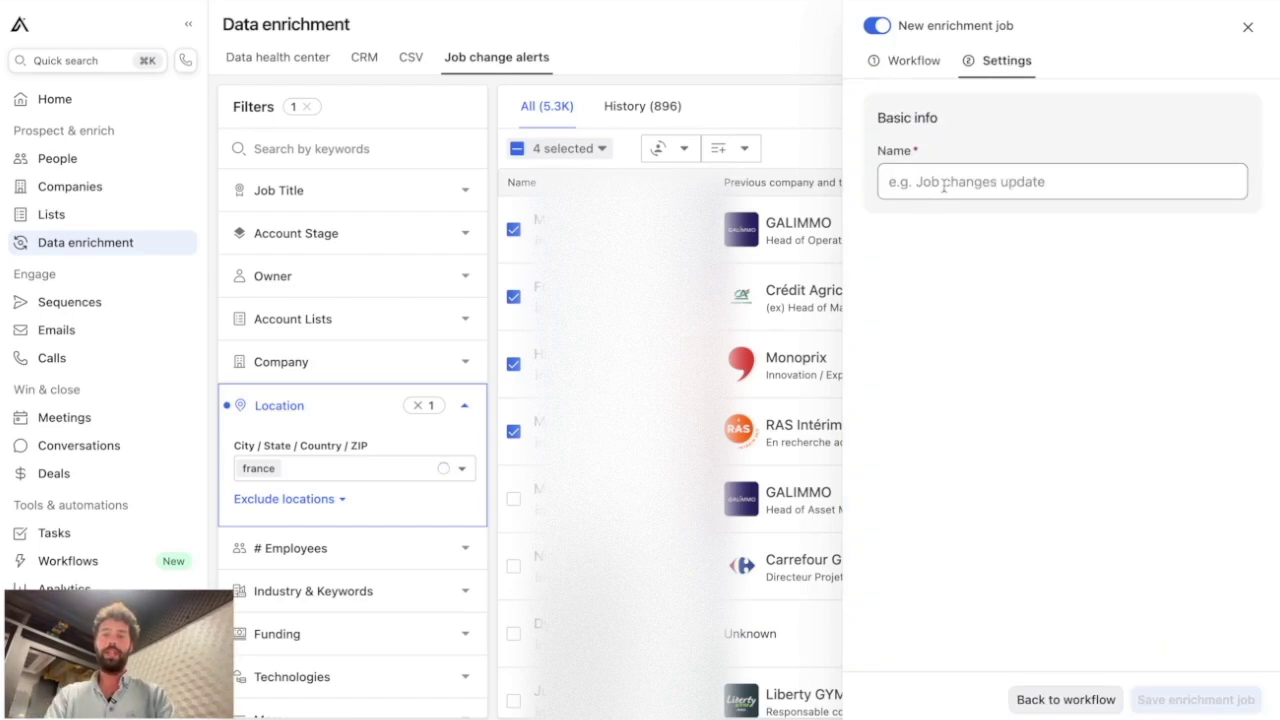
{"action": "type", "text": "test"}
{"action": "left_click", "coordinate": [1176, 705]}
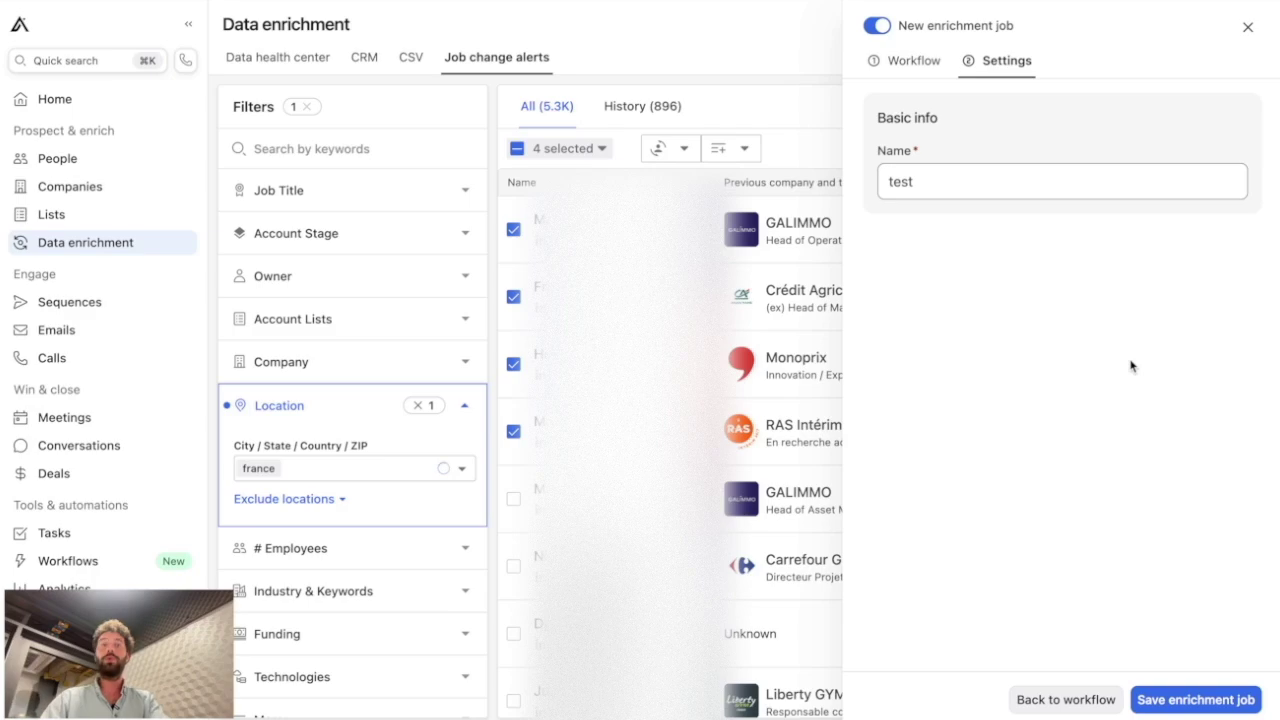
{"action": "left_click", "coordinate": [880, 27]}
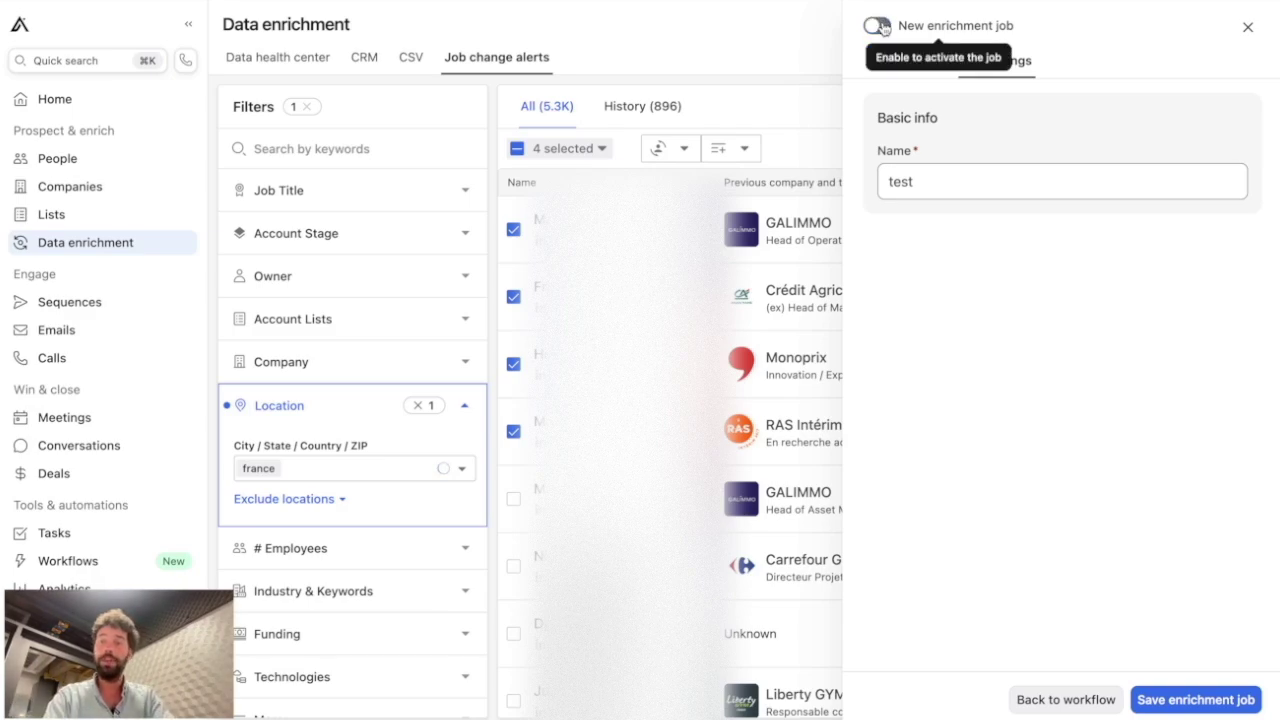
{"action": "left_click", "coordinate": [1195, 699]}
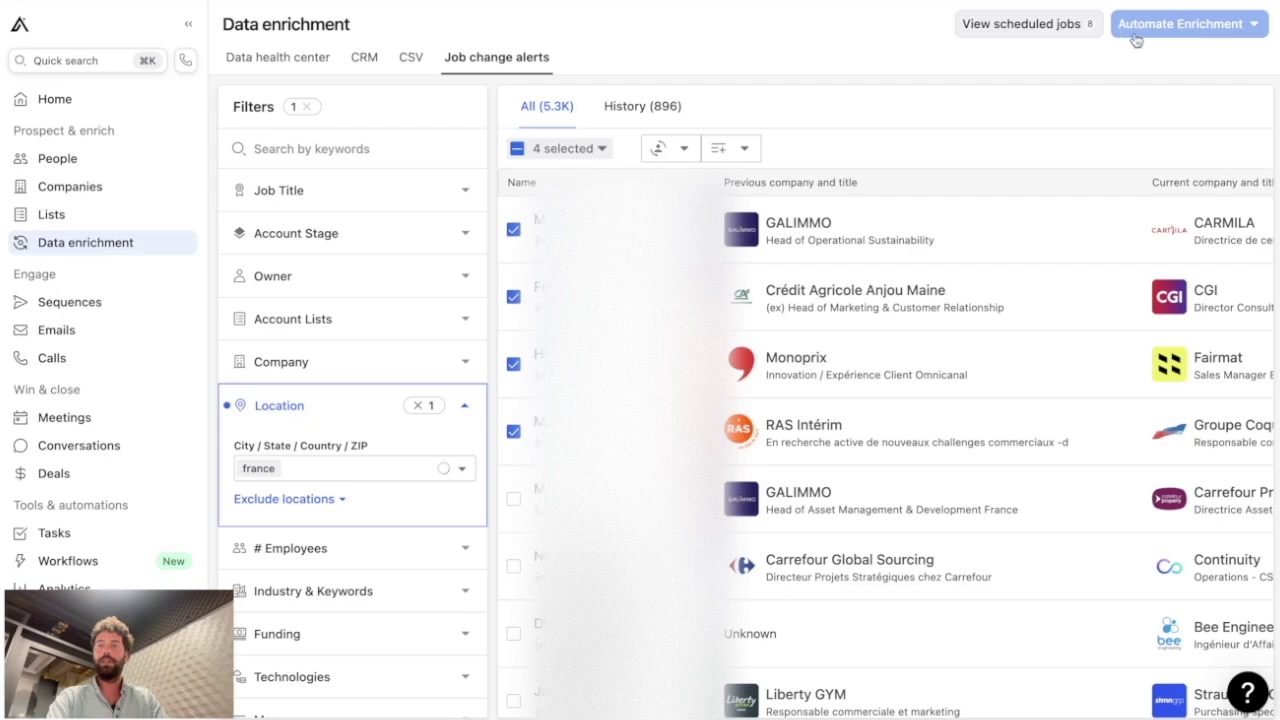
Review the list of scheduled enrichment jobs and close it
{"action": "left_click", "coordinate": [1012, 24]}
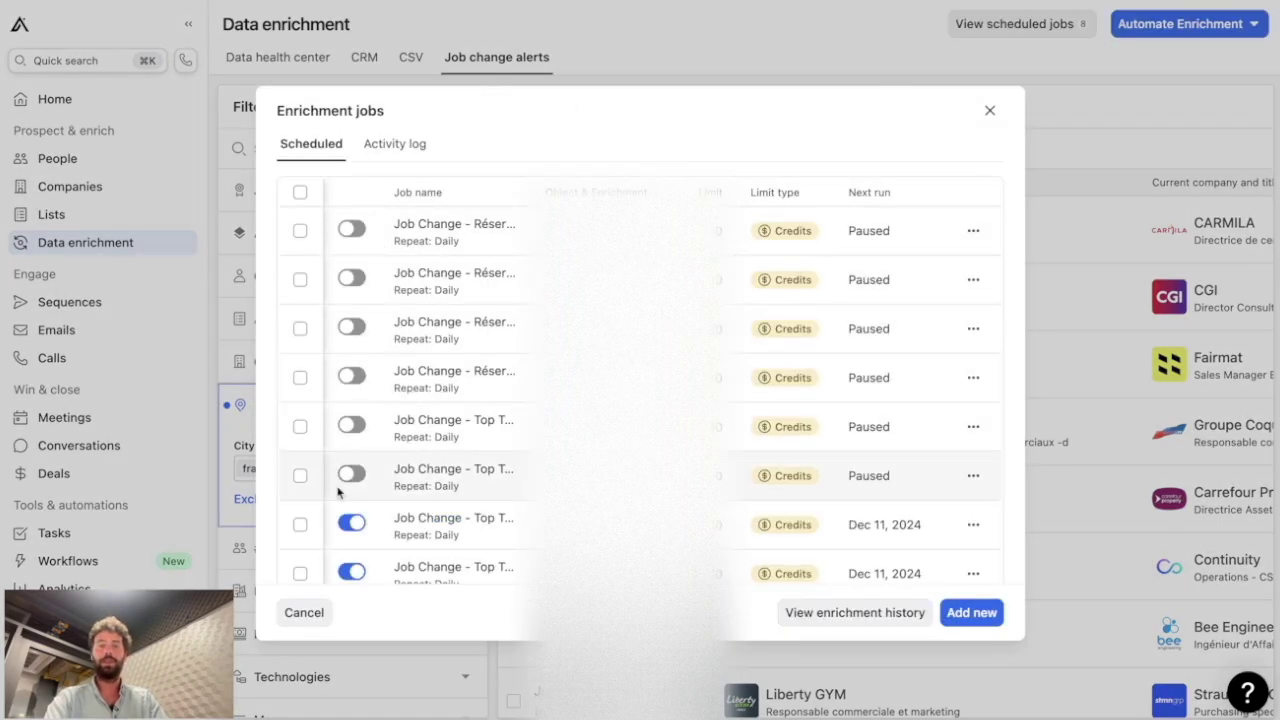
{"action": "left_click", "coordinate": [990, 111]}
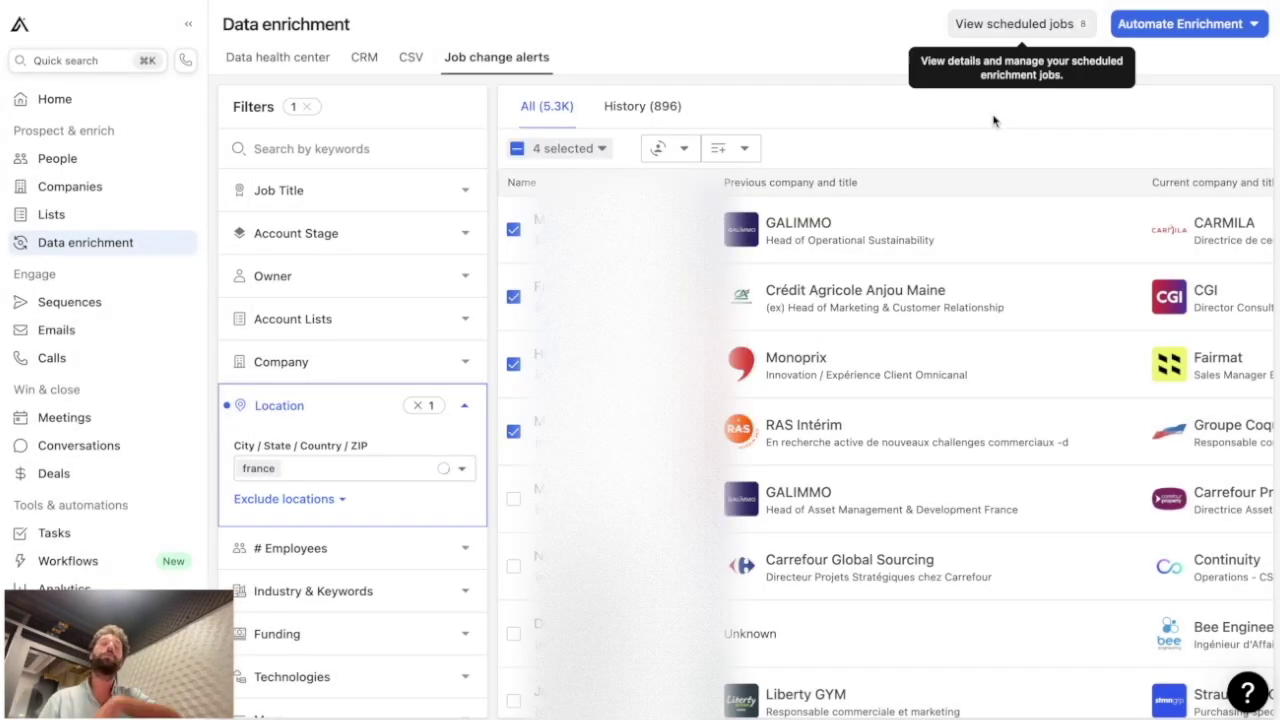